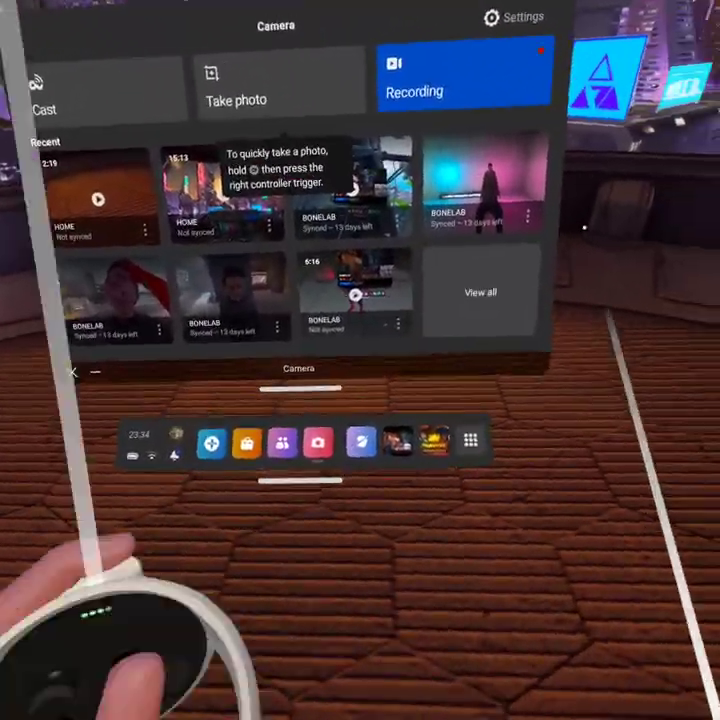
Launch Cx File Explorer from the unknown-sources apps in the App Library and open its Downloads folder.
click(508, 426)
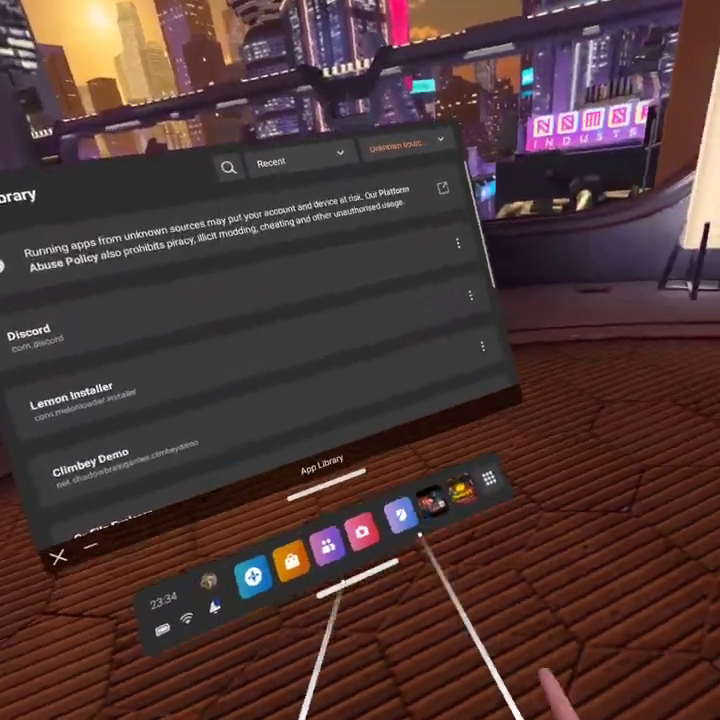
scroll(350, 370, down, 5)
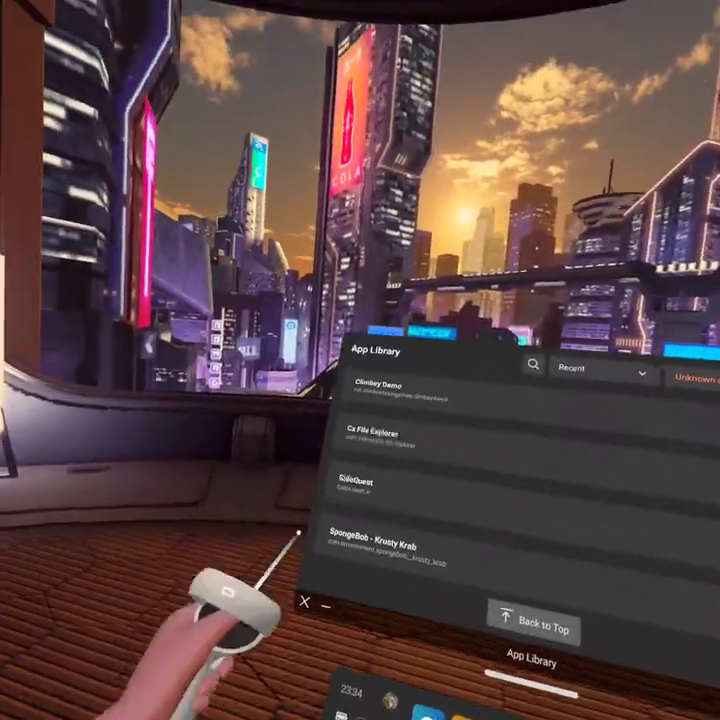
click(372, 435)
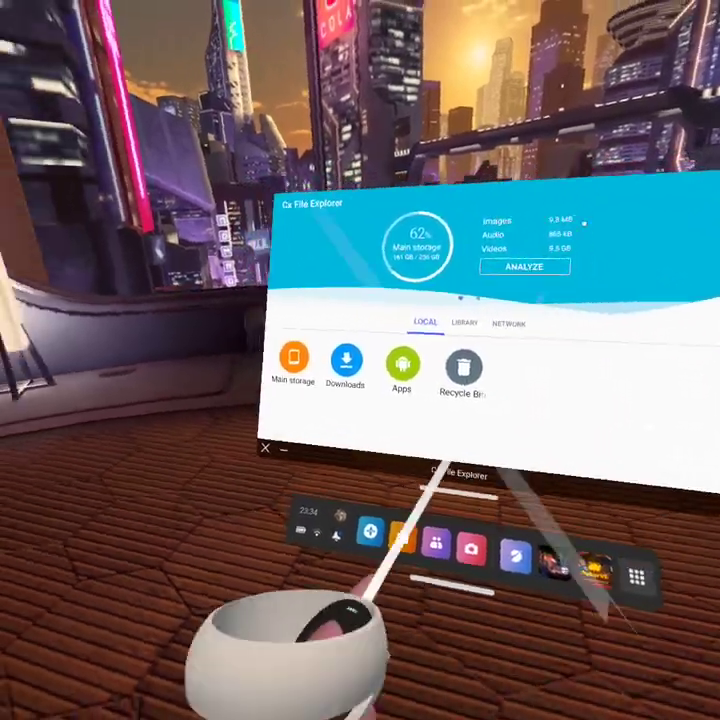
click(345, 362)
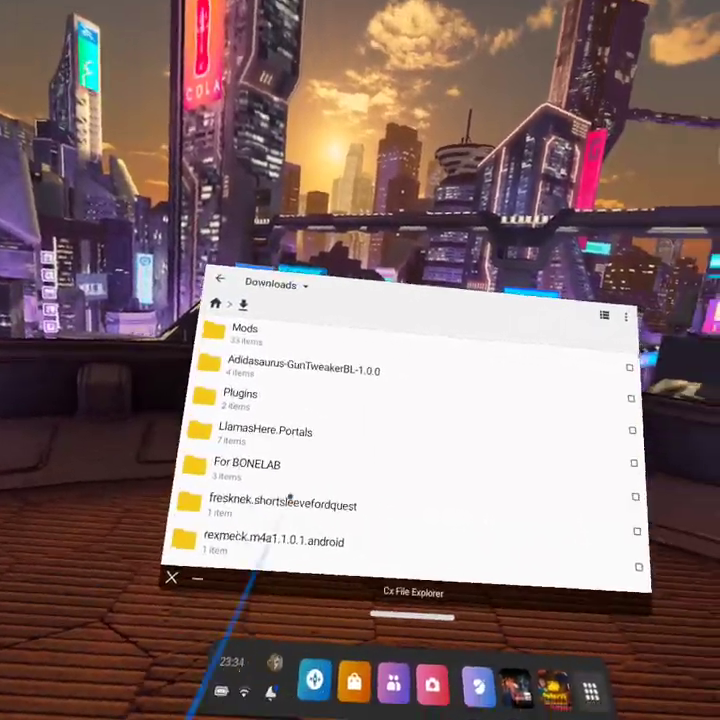
Look through the Downloads folder for the downloaded mod folders and zip archives.
scroll(289, 497, down, 10)
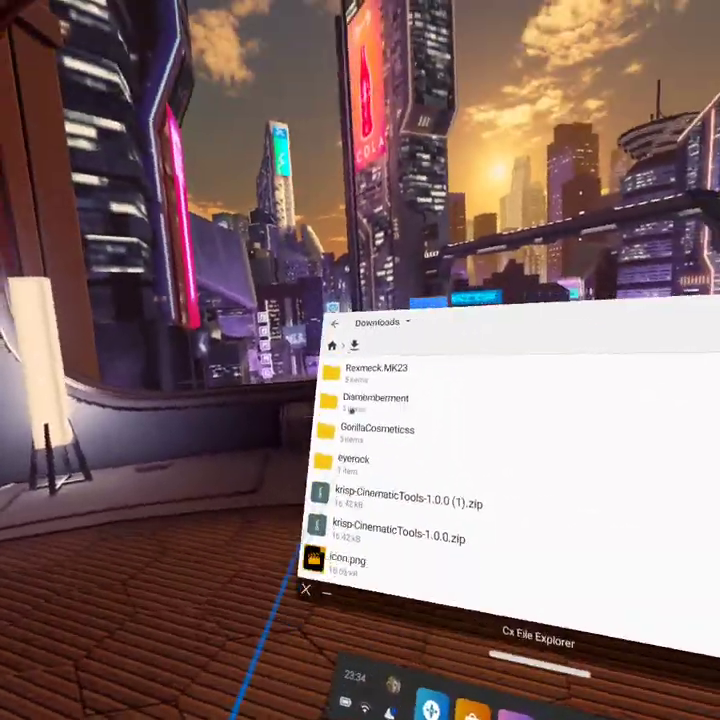
scroll(352, 408, down, 5)
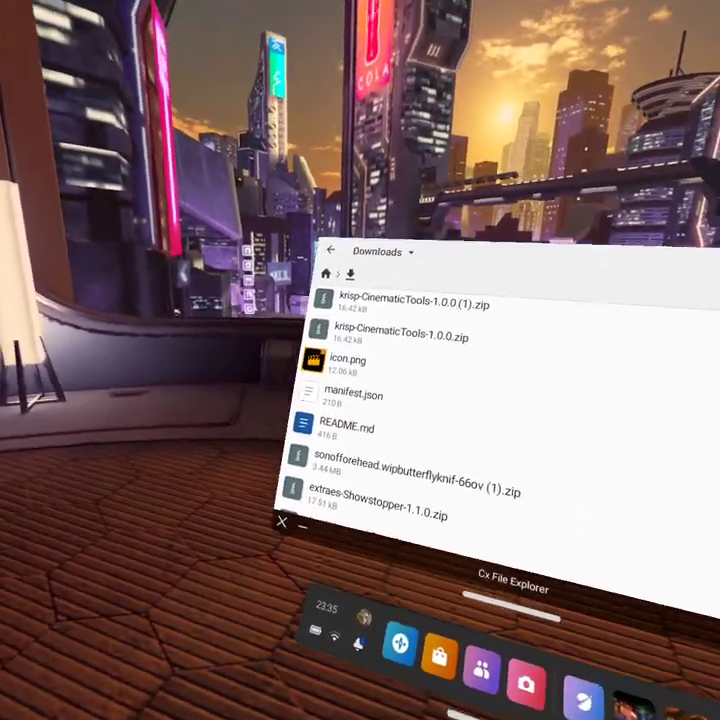
scroll(330, 320, down, 5)
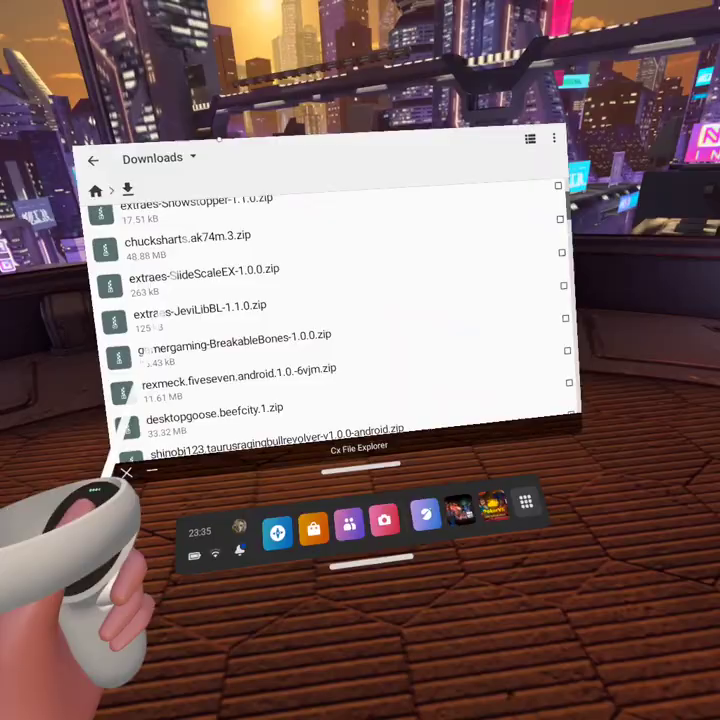
scroll(300, 365, up, 1)
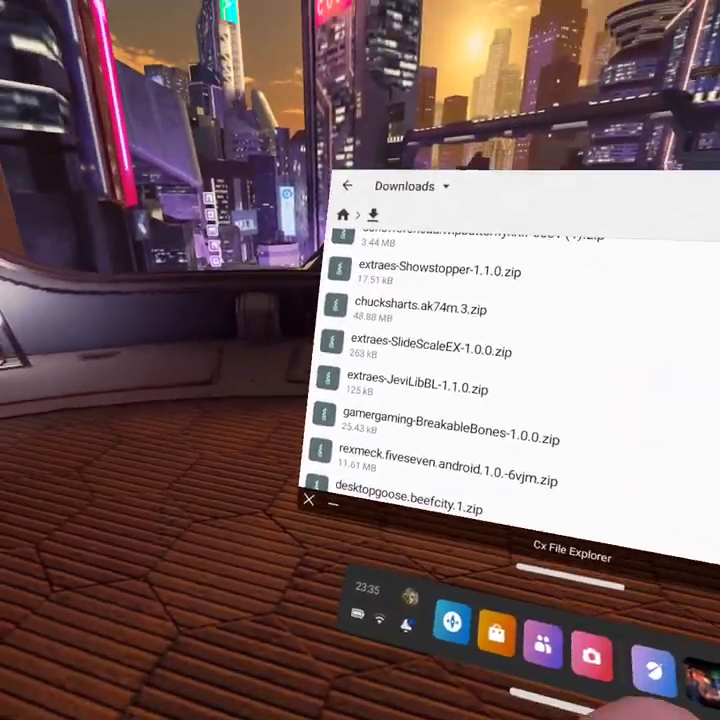
scroll(360, 400, down, 5)
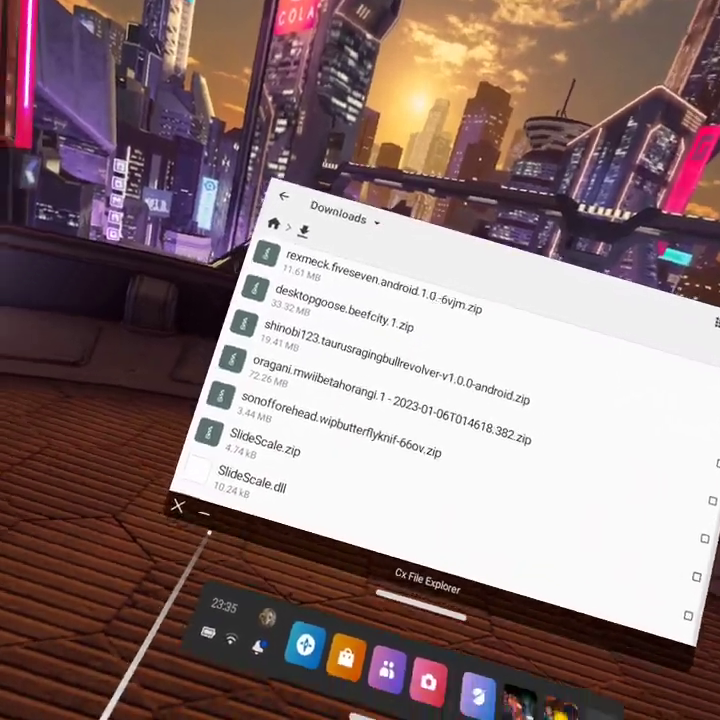
scroll(370, 420, up, 10)
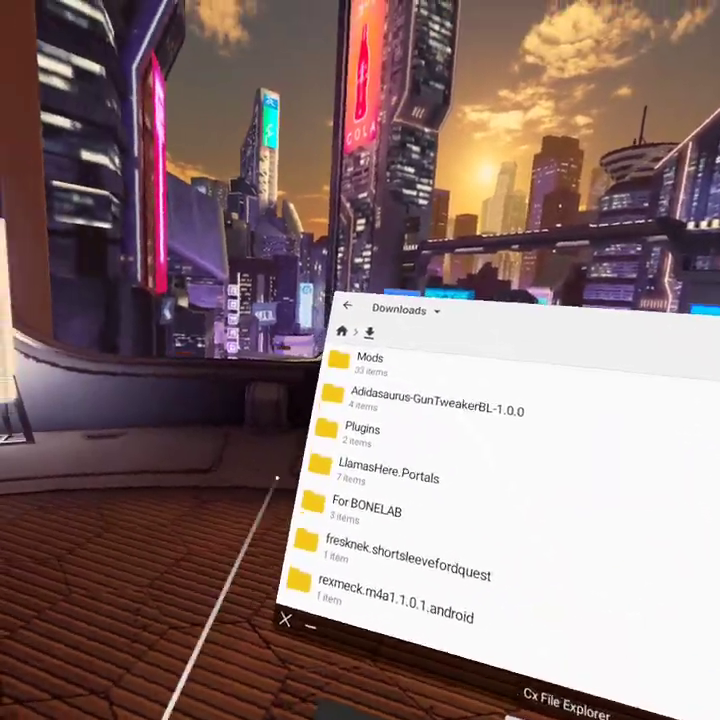
Open the Mods folder inside Downloads, scan its zip and .dll files, and return to Downloads.
click(345, 390)
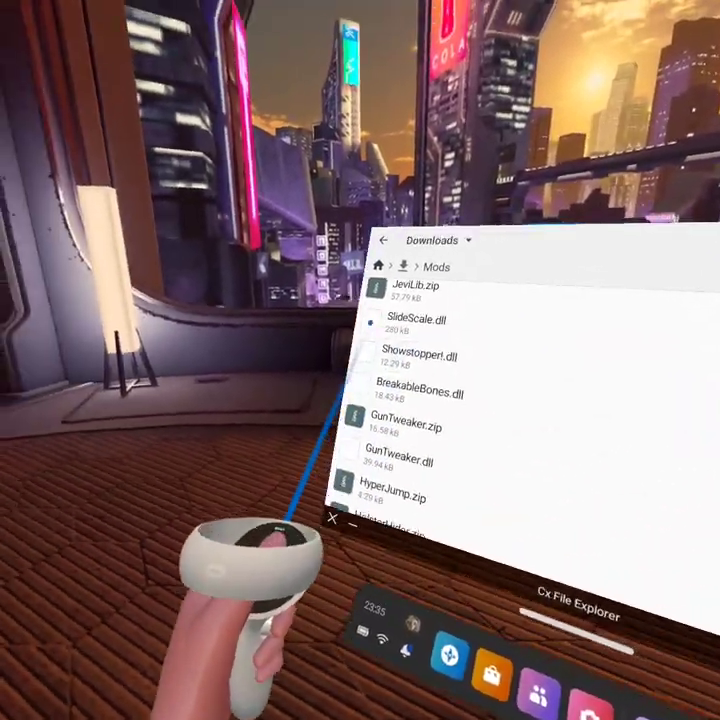
scroll(348, 395, down, 9)
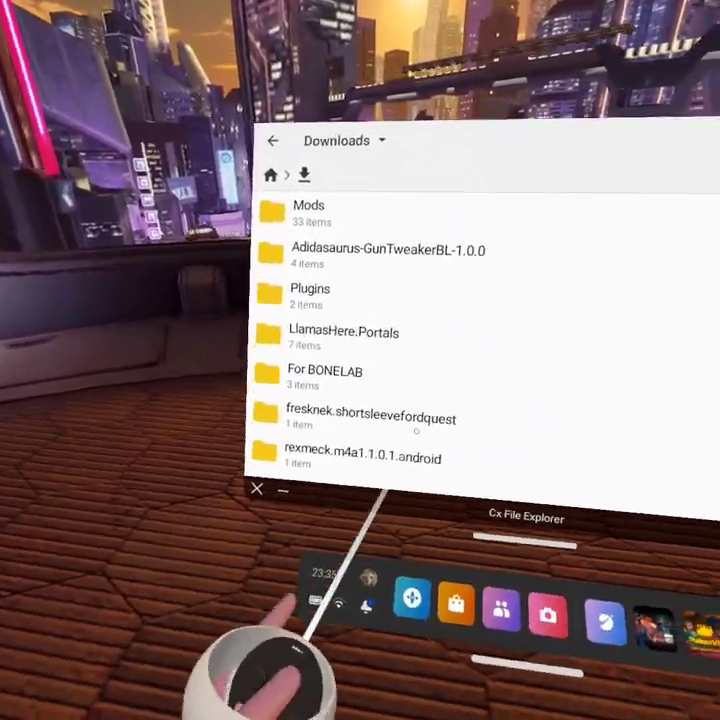
View the extraction options for krisp-CinematicTools-1.0.0.zip in Downloads and dismiss them without extracting.
scroll(493, 251, down, 10)
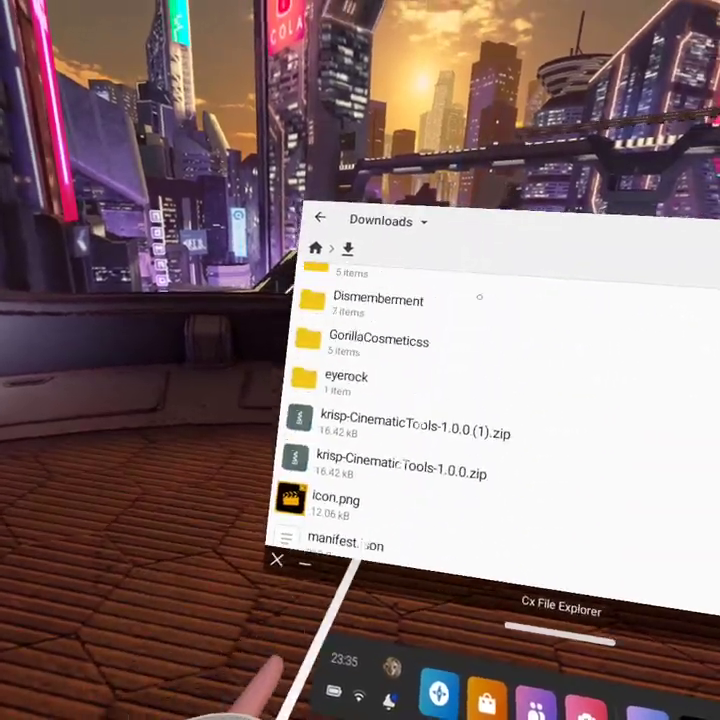
scroll(479, 297, down, 3)
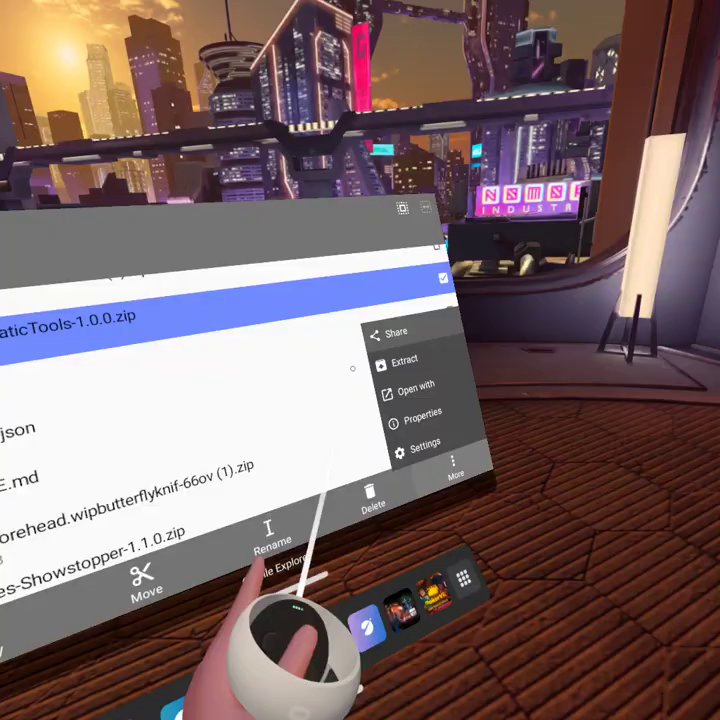
click(398, 383)
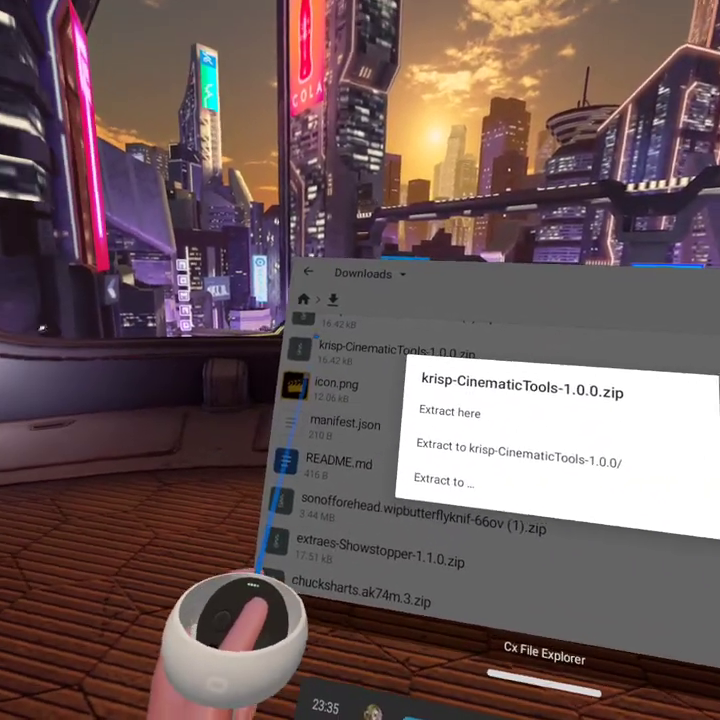
click(316, 337)
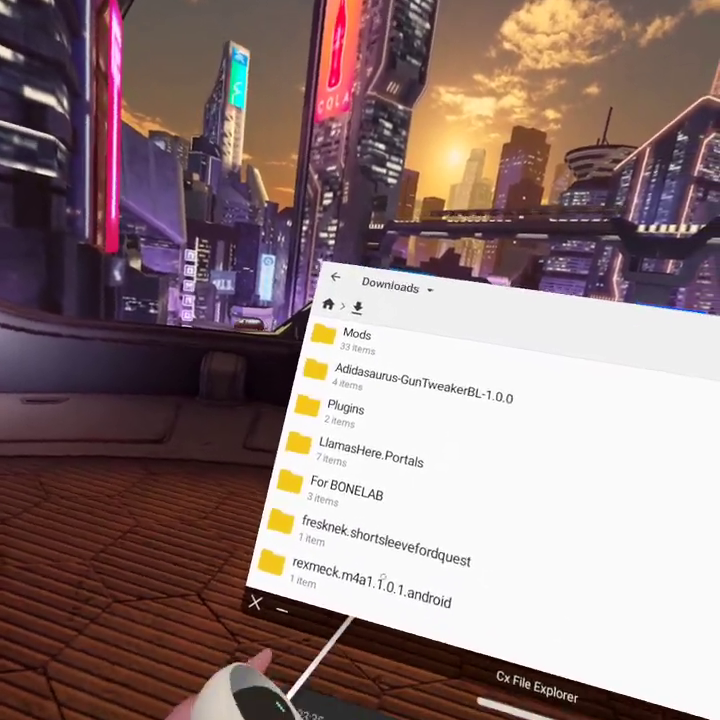
Reopen the Mods folder inside Downloads.
mouse_move(383, 577)
mouse_down()
mouse_move(378, 177)
mouse_move(383, 577)
mouse_up()
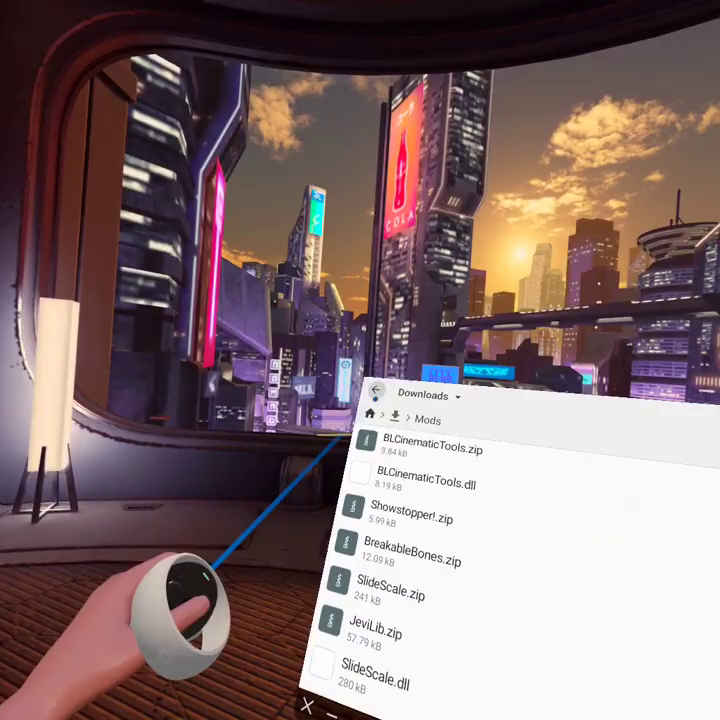
click(375, 389)
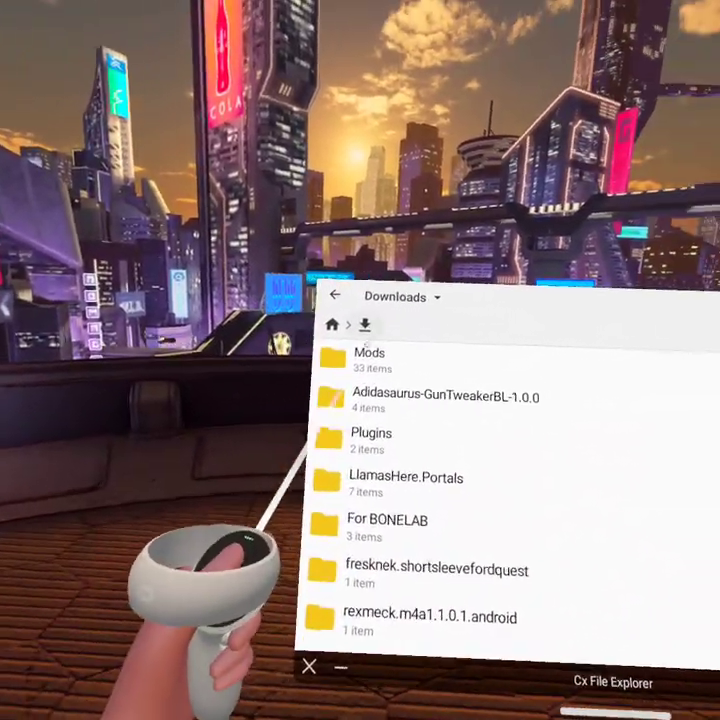
click(345, 350)
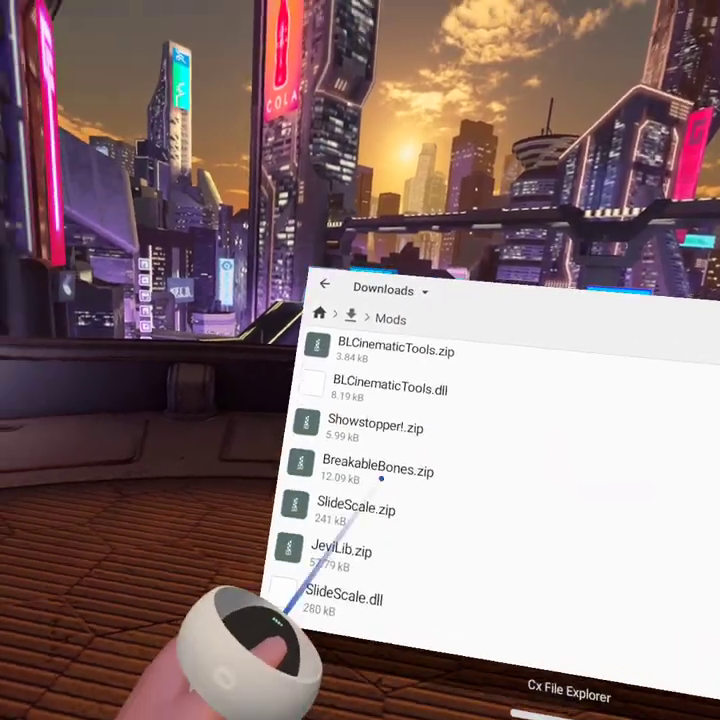
Examine the mod zip archives and matching .dll files in the Mods folder, selecting and deselecting BoneLib.dll.
scroll(381, 477, down, 5)
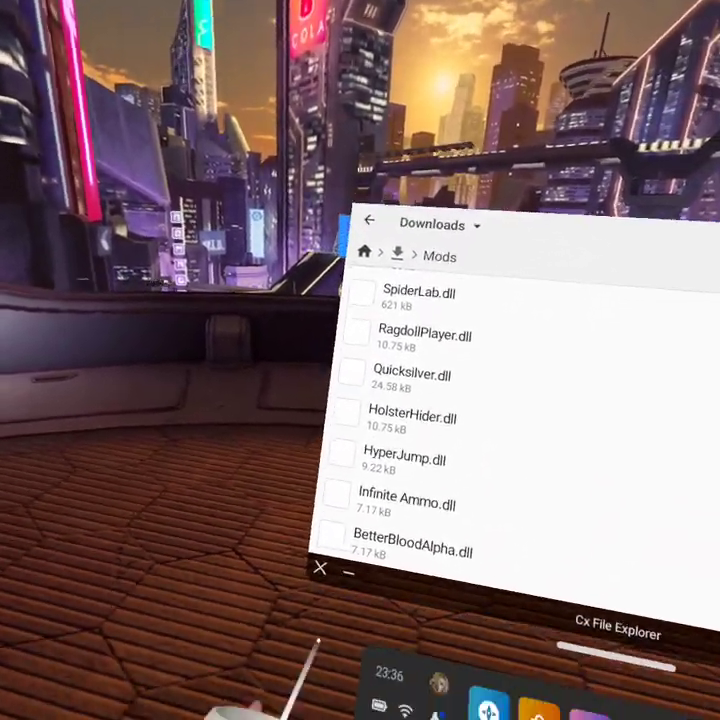
scroll(349, 449, up, 4)
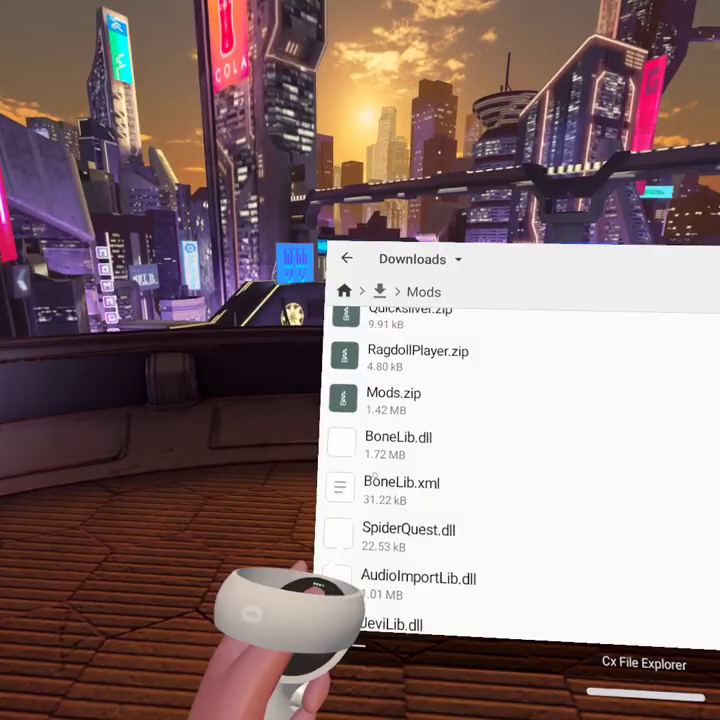
drag(375, 476, 375, 395)
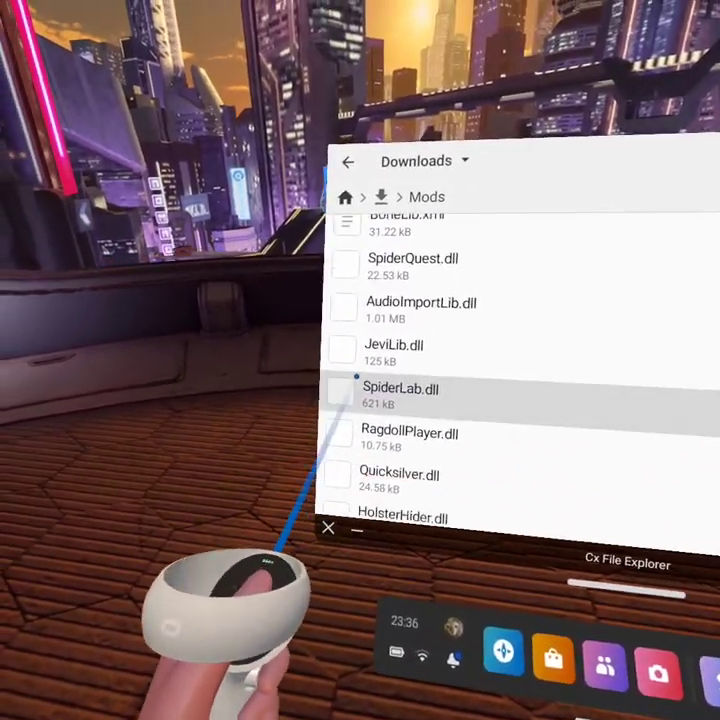
scroll(356, 376, down, 3)
scroll(350, 240, up, 5)
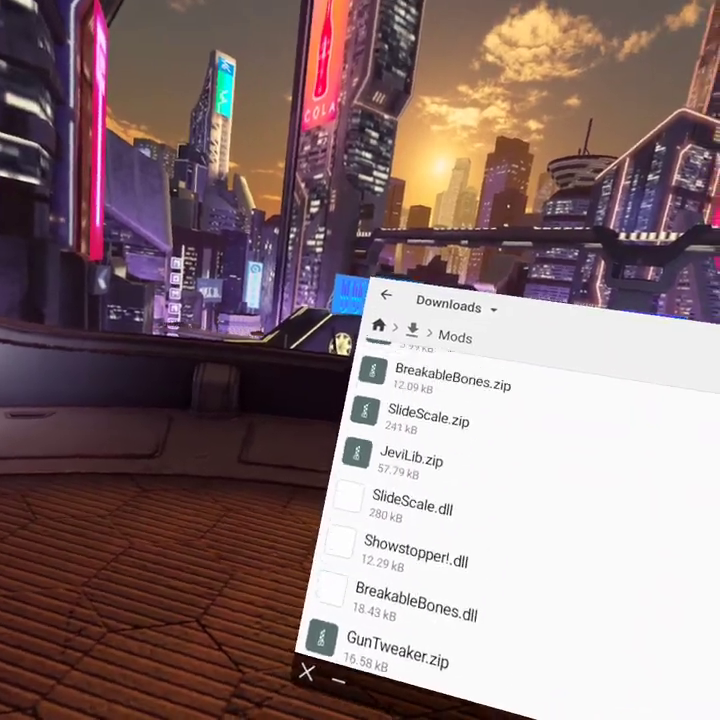
scroll(350, 430, down, 2)
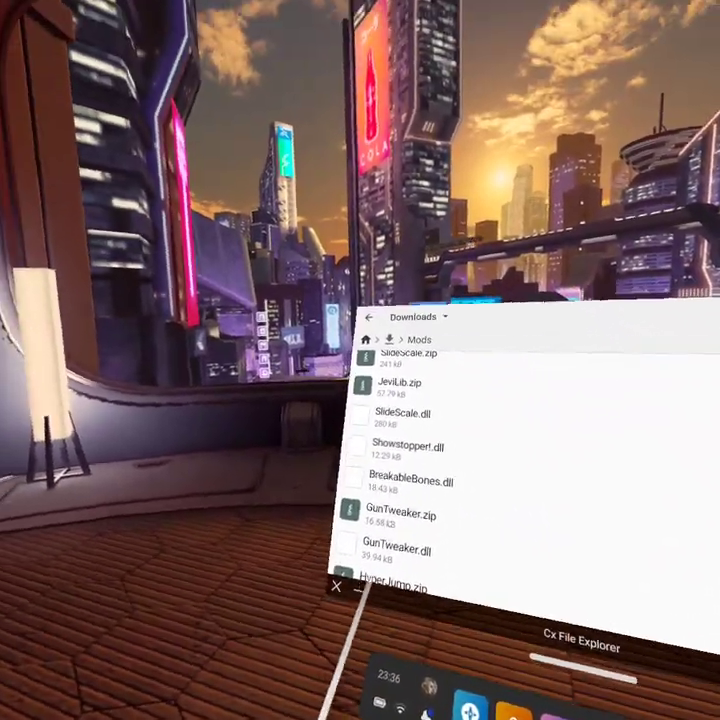
drag(465, 534, 467, 570)
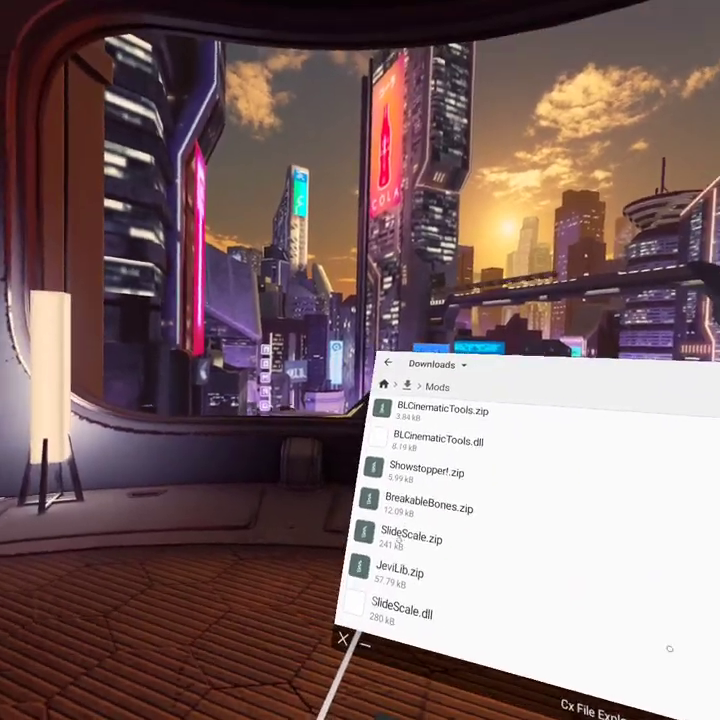
drag(346, 506, 300, 425)
scroll(308, 545, down, 5)
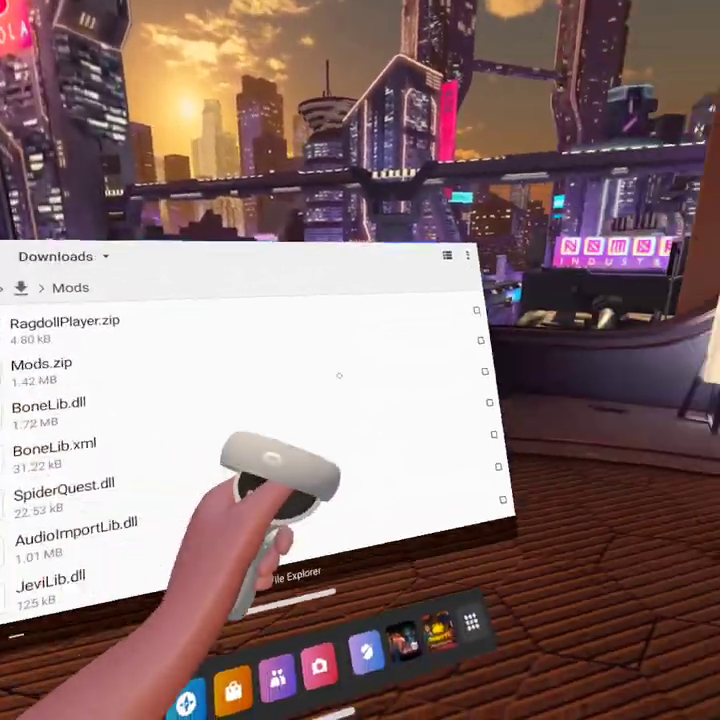
click(339, 375)
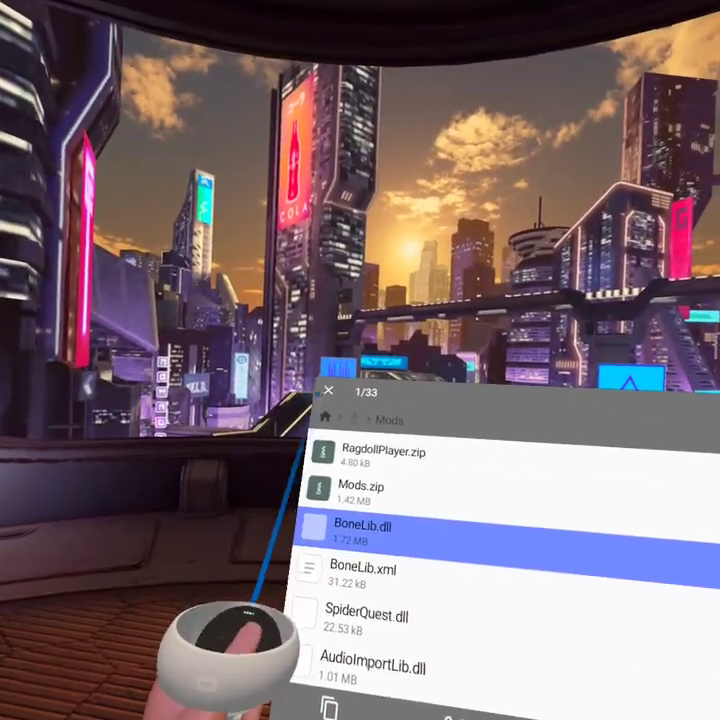
click(333, 378)
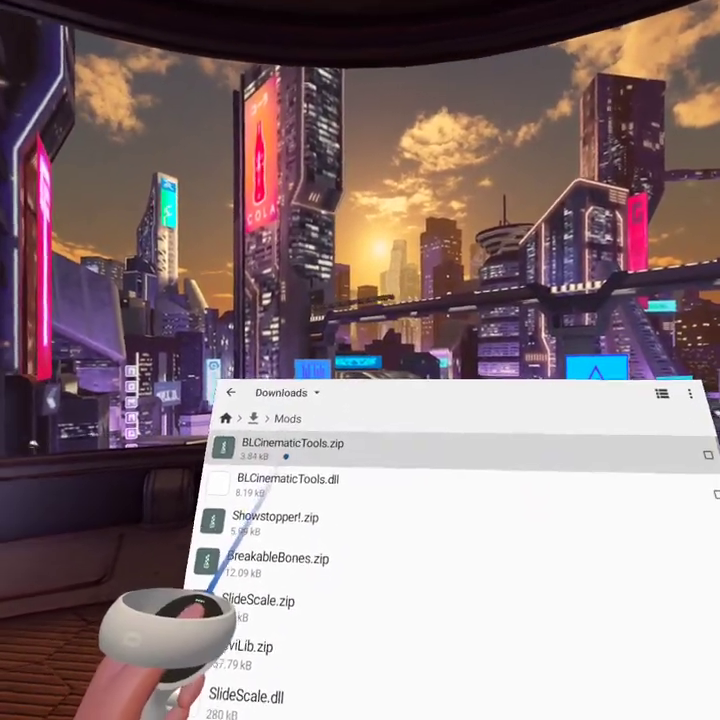
Try to extract BLCinematicTools.zip into Android/data/com.StressLevelZero.BONELAB/files/Mods on main storage, then cancel.
click(286, 456)
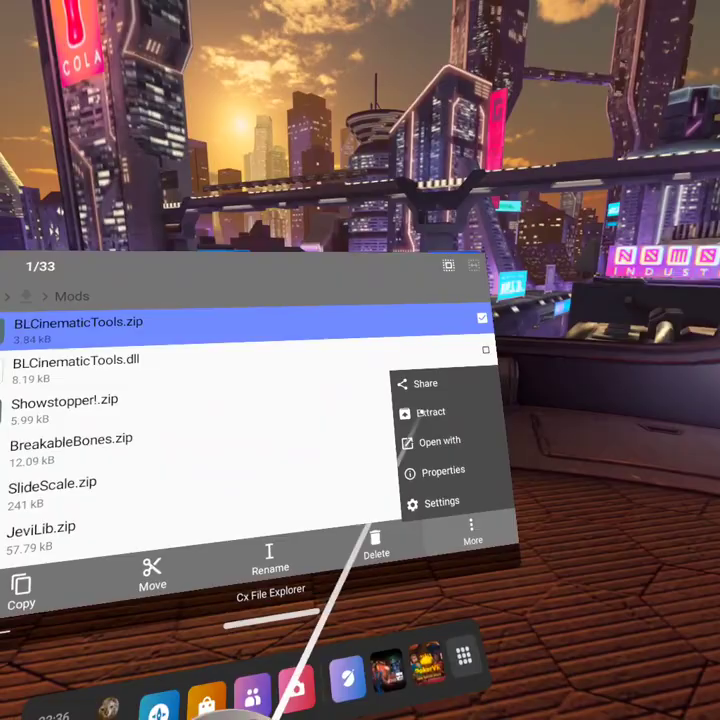
click(412, 379)
click(322, 440)
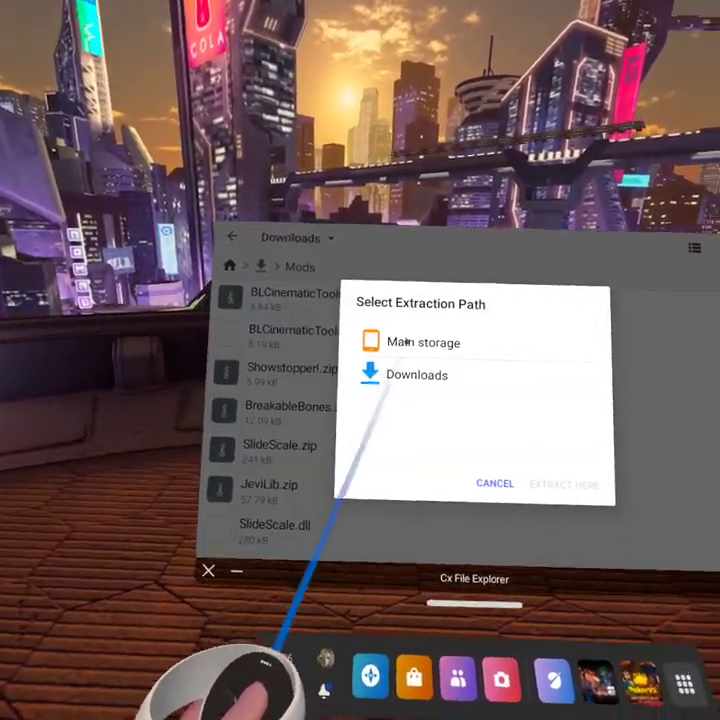
click(394, 349)
click(386, 350)
click(379, 341)
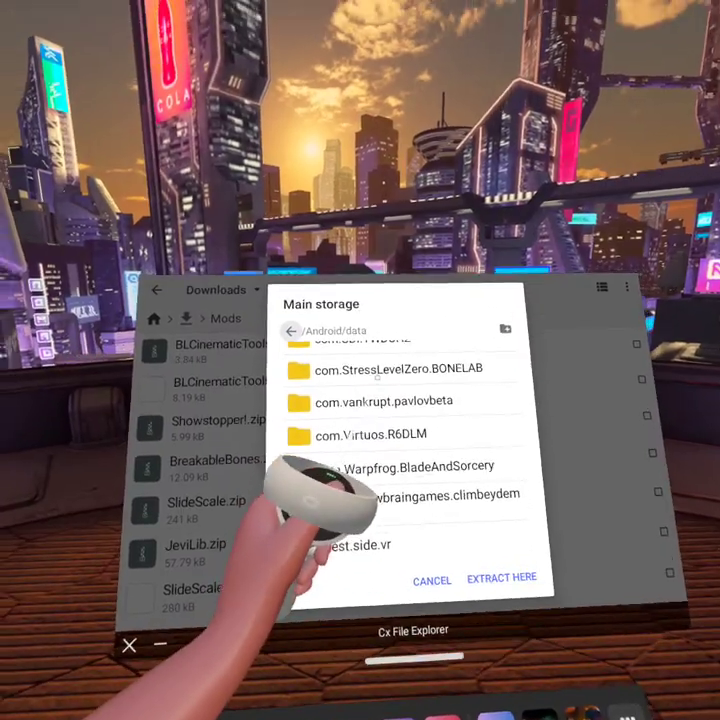
click(377, 370)
click(381, 436)
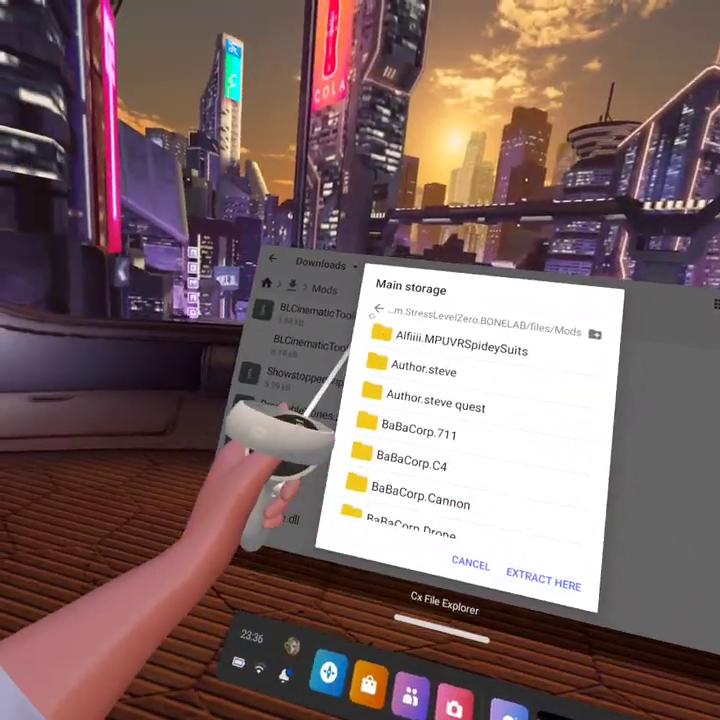
click(382, 332)
click(382, 332)
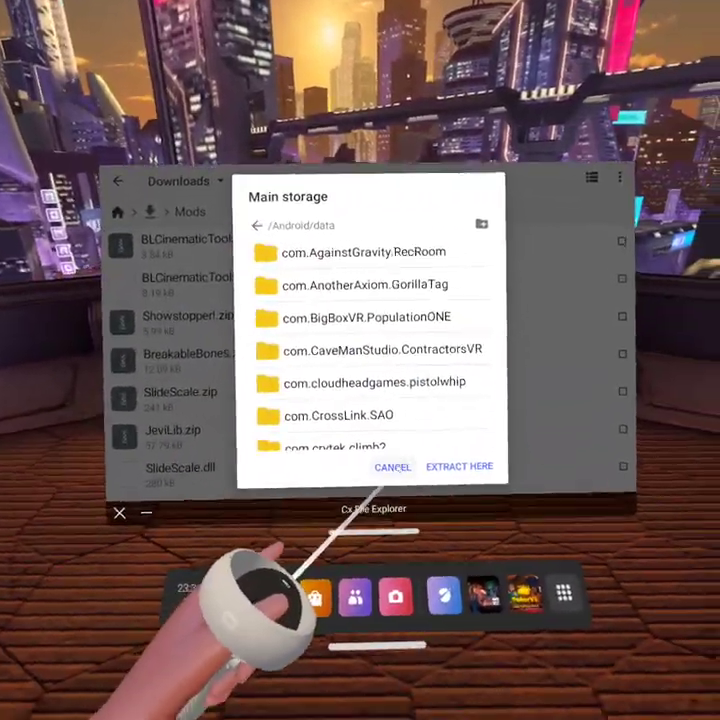
click(472, 594)
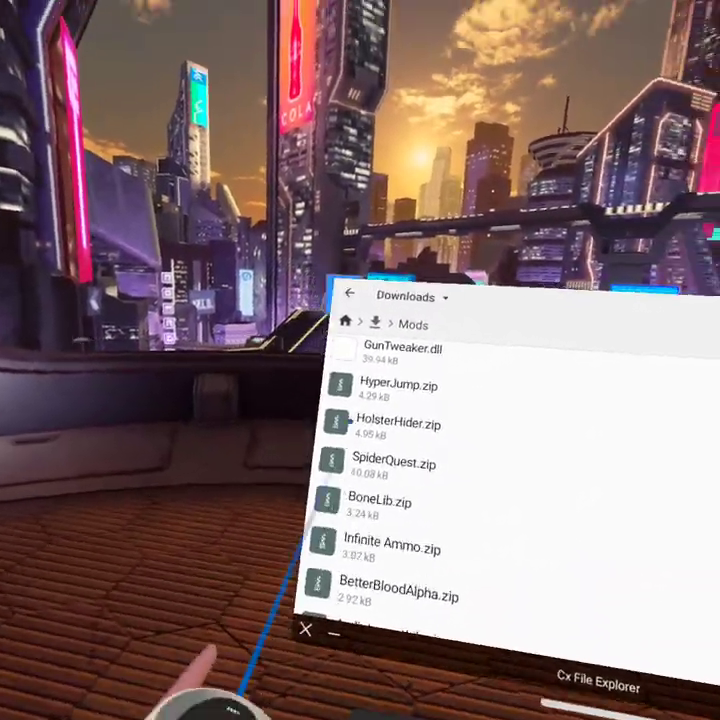
Look through the files in the Mods folder, go back to Downloads and reopen Mods.
drag(350, 421, 365, 290)
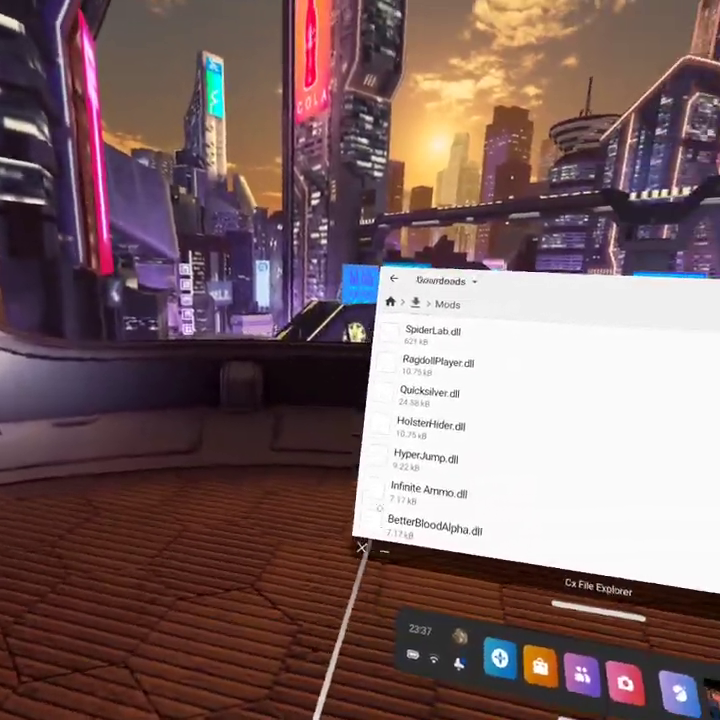
drag(362, 420, 356, 550)
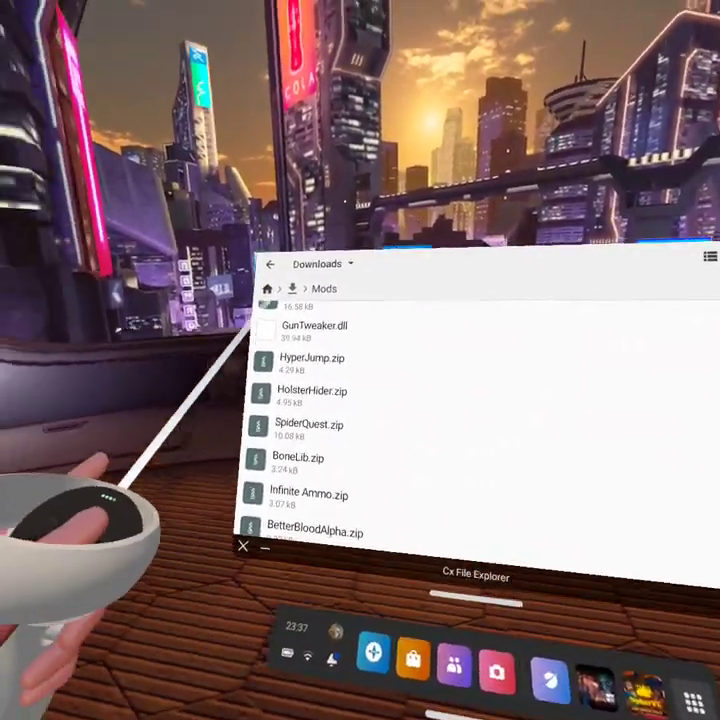
click(296, 240)
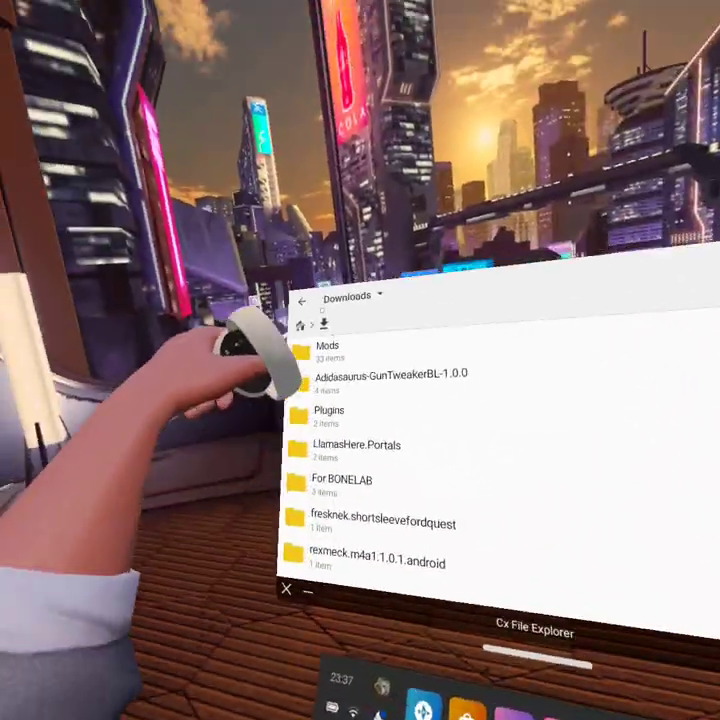
click(325, 348)
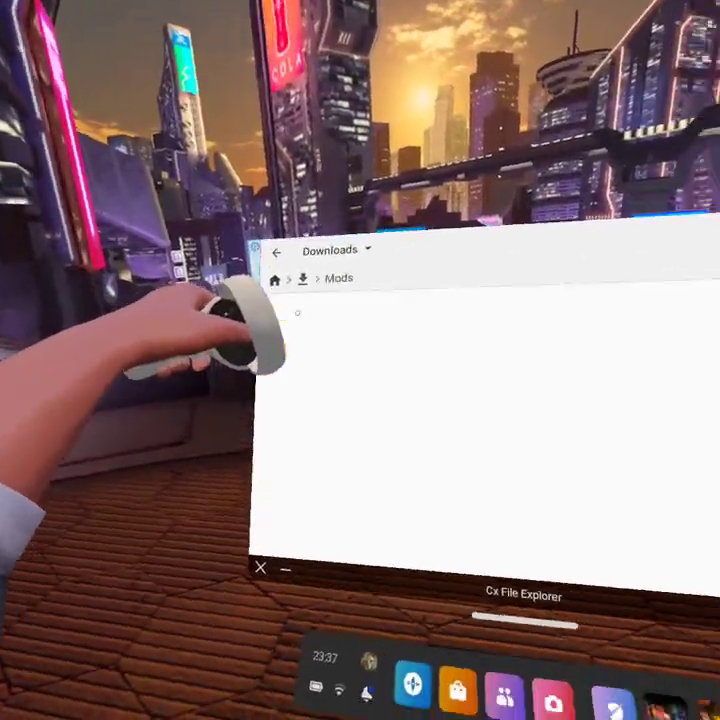
scroll(460, 400, down, 3)
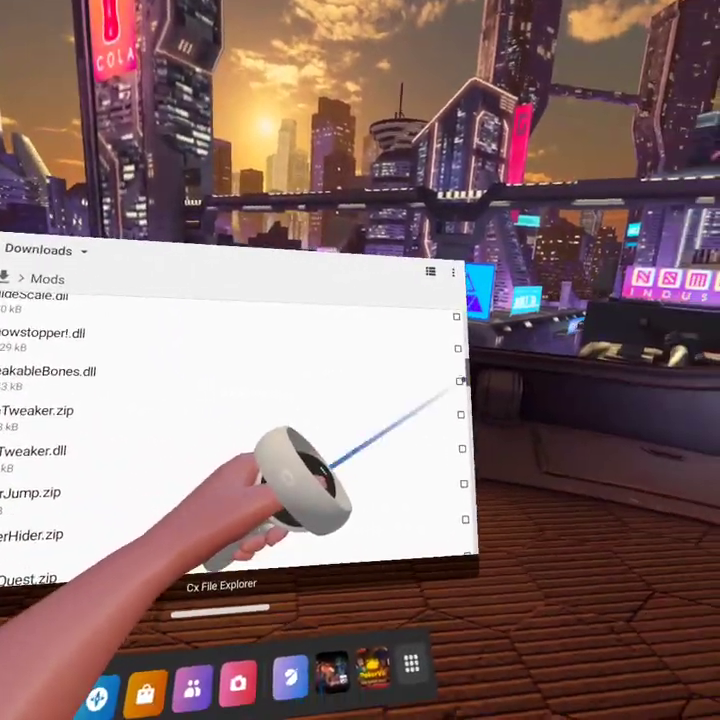
Select BreakableBones.dll in the Mods folder, view its additional file actions and clear the selection.
click(704, 370)
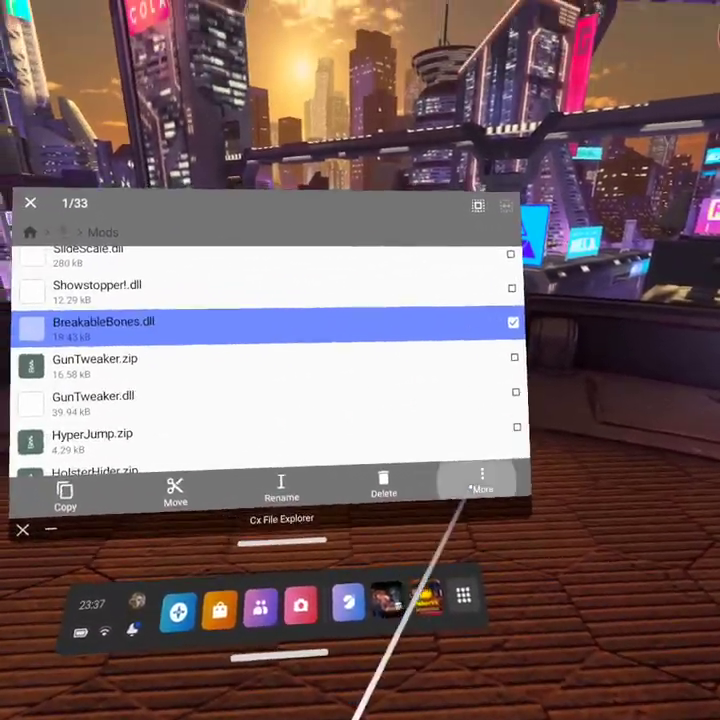
click(638, 510)
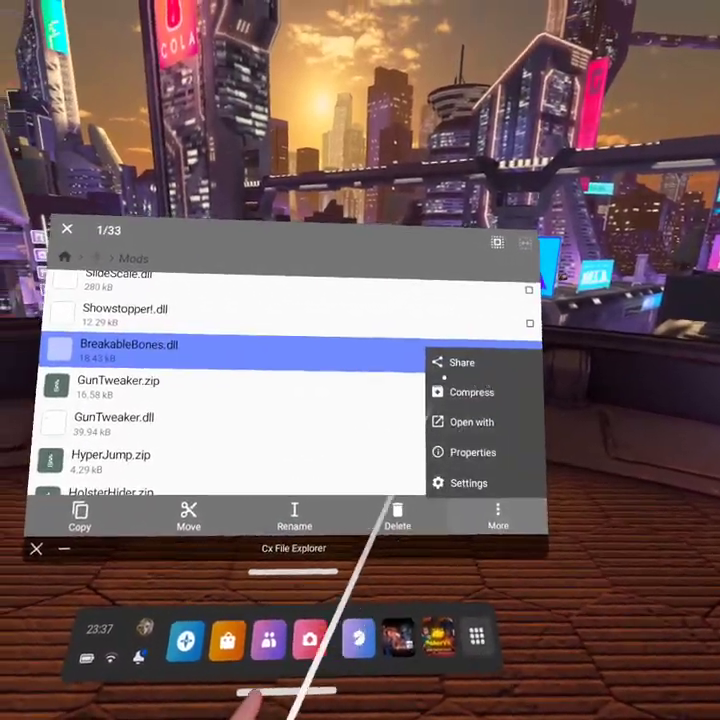
click(67, 229)
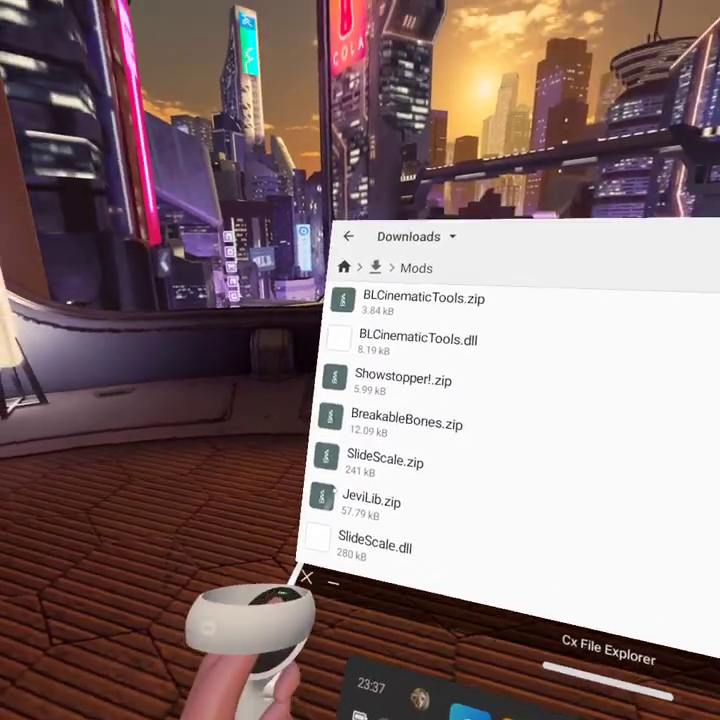
Examine the mod zips and extracted .dll files in Mods, from BLCinematicTools.zip down past SpiderQuest.dll and AudioImportLib.dll.
scroll(330, 450, down, 5)
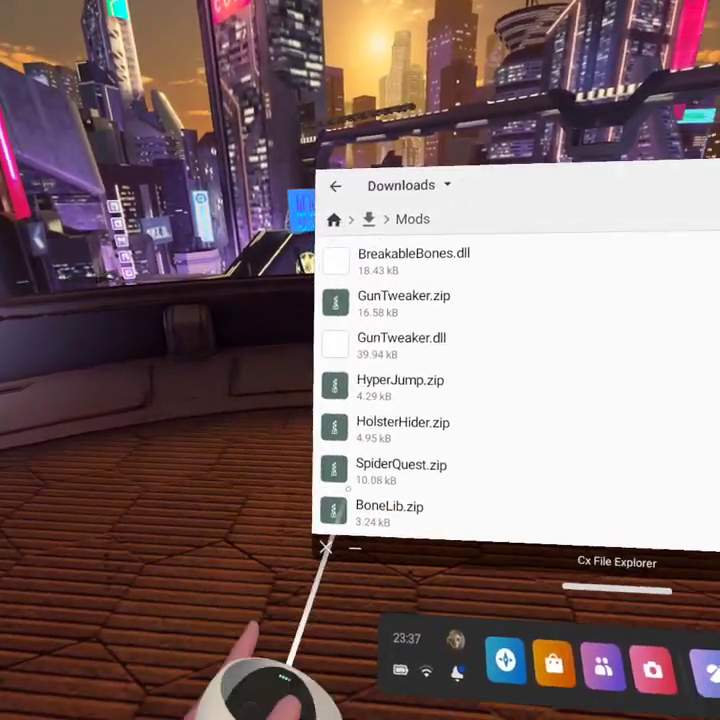
scroll(348, 490, down, 10)
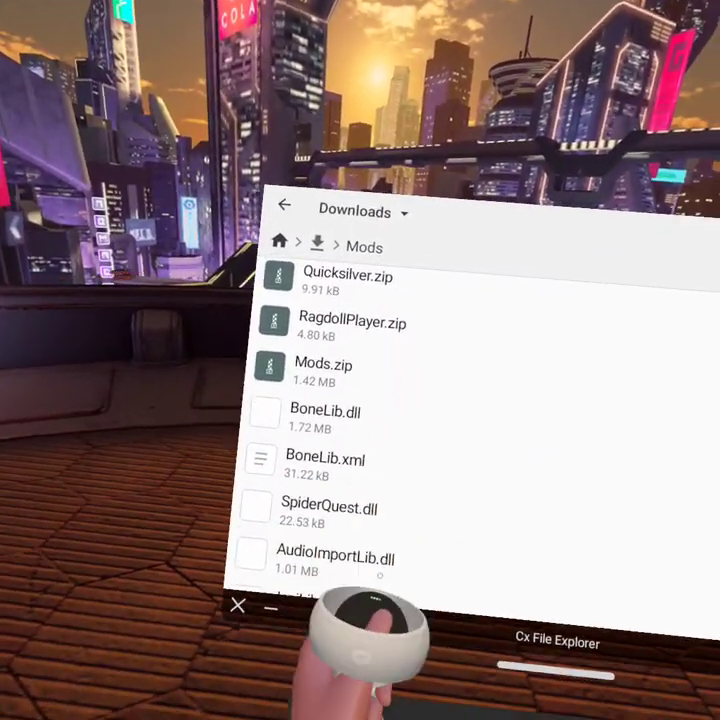
scroll(355, 410, down, 1)
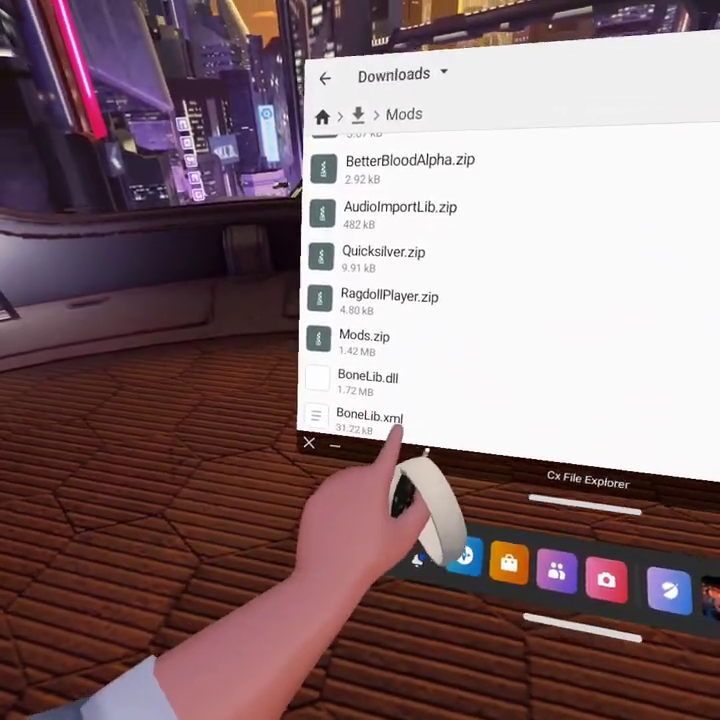
scroll(395, 428, down, 1)
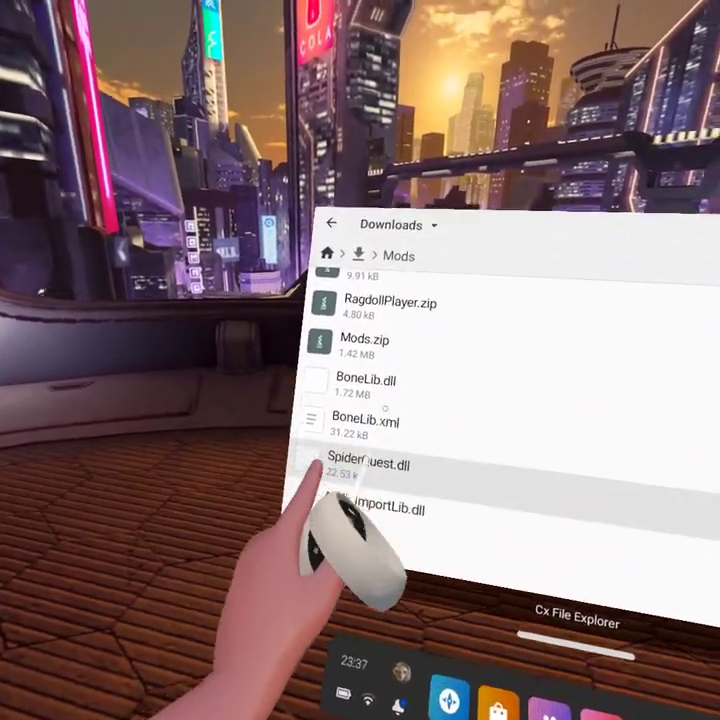
scroll(420, 480, down, 5)
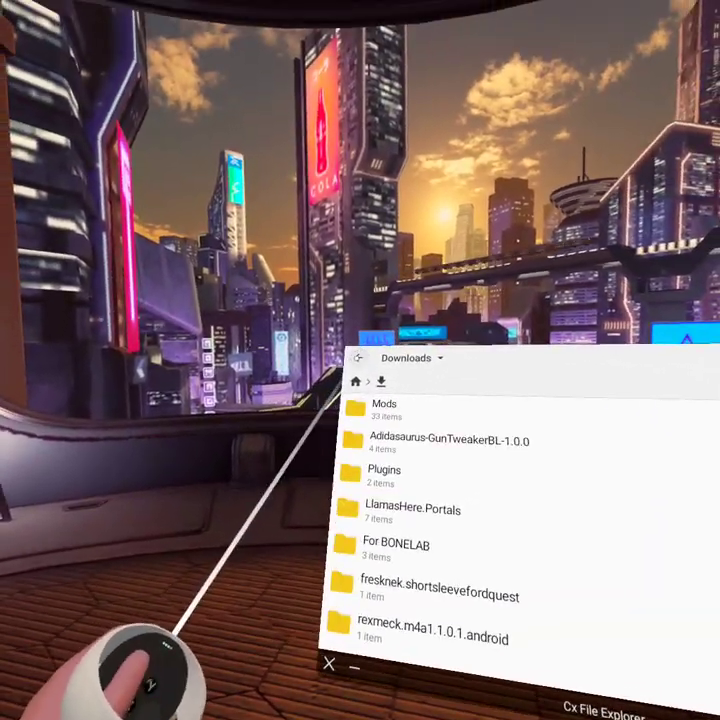
Leave Downloads and open the root of main storage, where the Android folder is located.
click(358, 357)
click(342, 436)
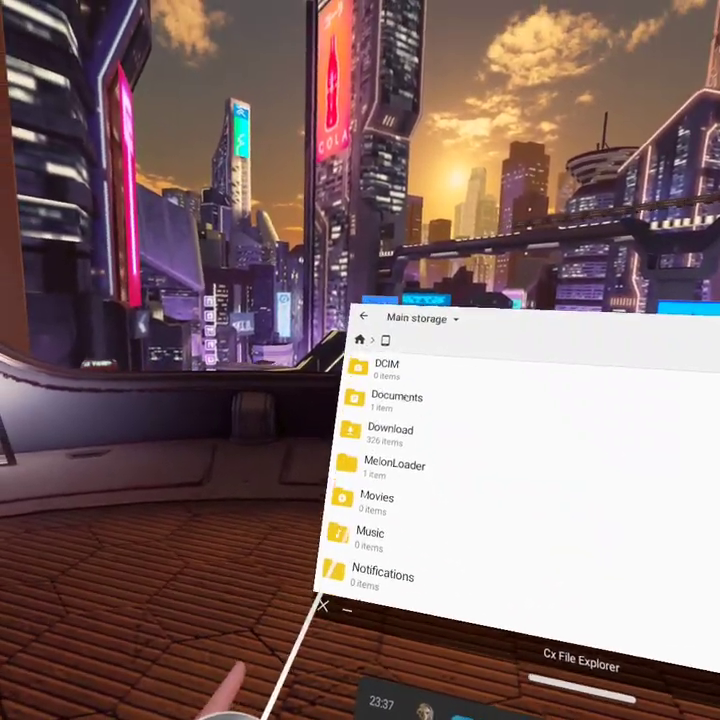
scroll(420, 460, up, 2)
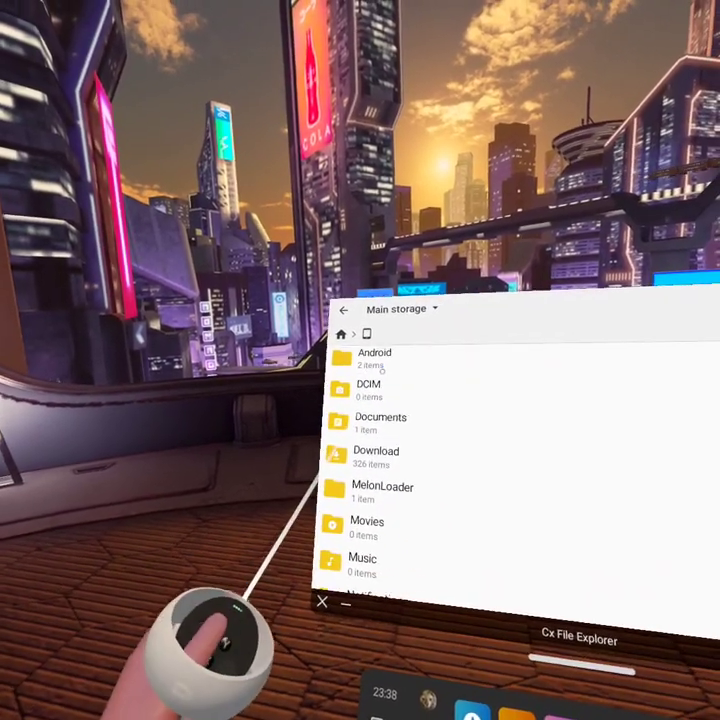
click(367, 382)
click(341, 307)
click(341, 307)
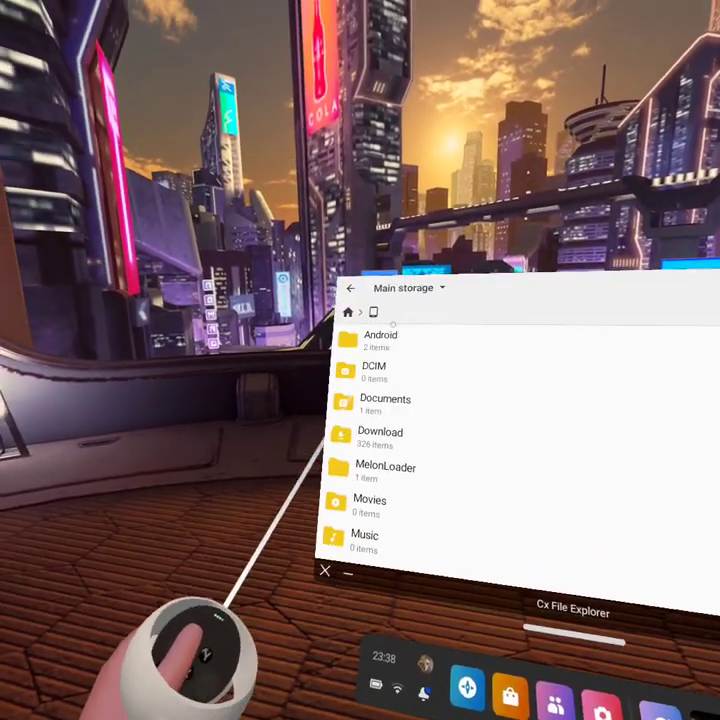
Open Android/data/com.StressLevelZero.BONELAB/files/Mods on main storage and look through its .dll files.
click(388, 333)
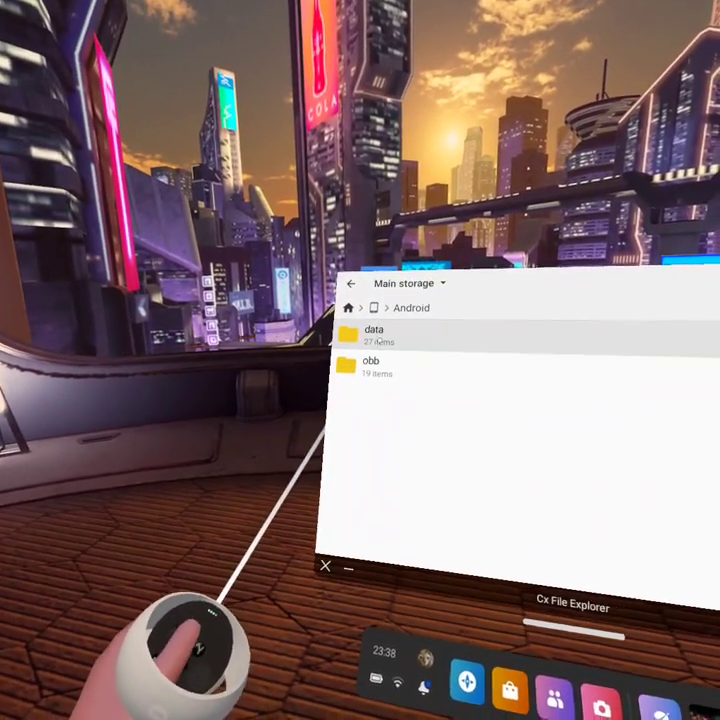
click(380, 332)
scroll(382, 338, down, 10)
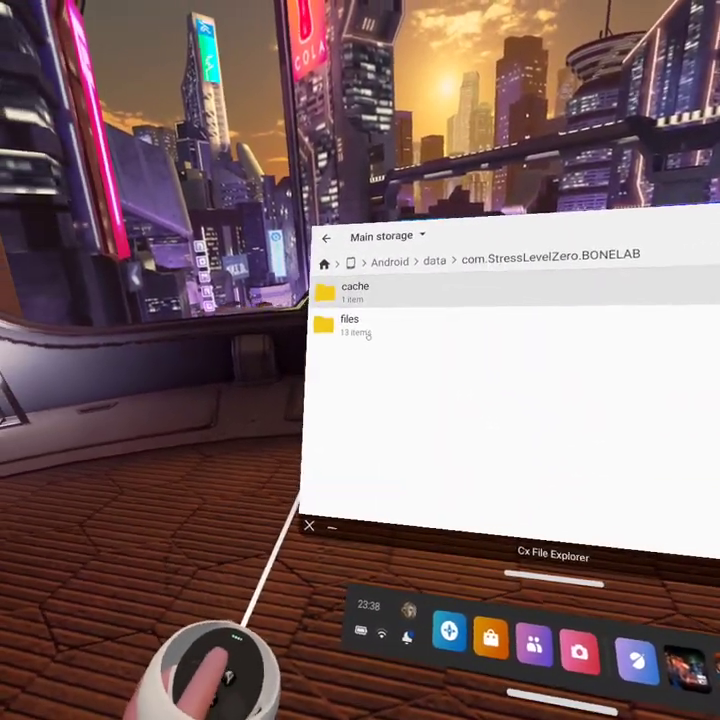
click(392, 334)
scroll(389, 339, down, 2)
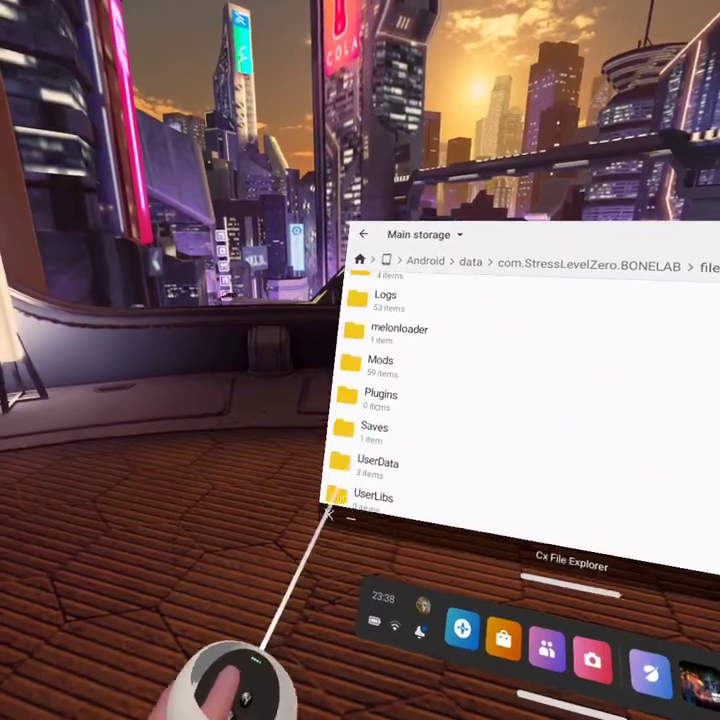
drag(255, 325, 185, 165)
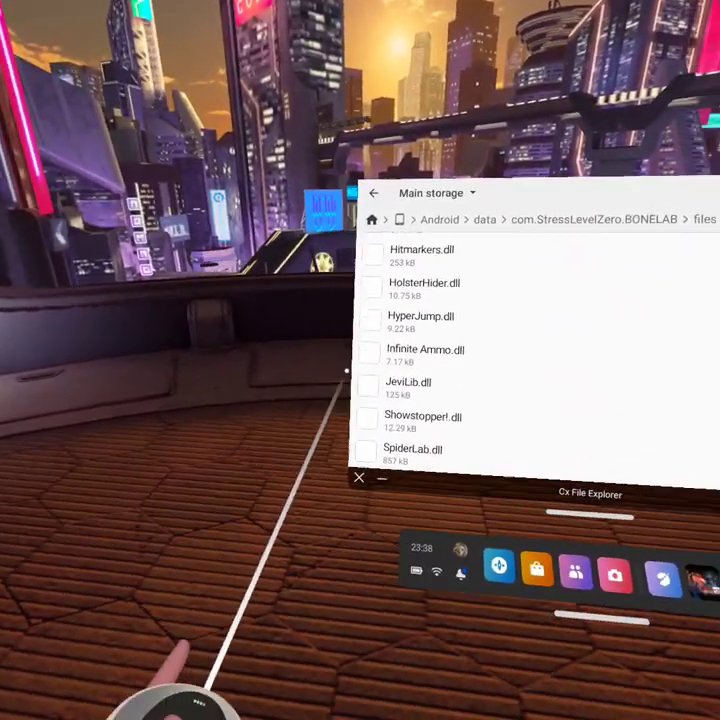
Clear the selection of BoneLib.dll and BoneLibUpdater.dll in BONELAB's Mods folder and return to the file explorer's start page.
scroll(363, 465, up, 5)
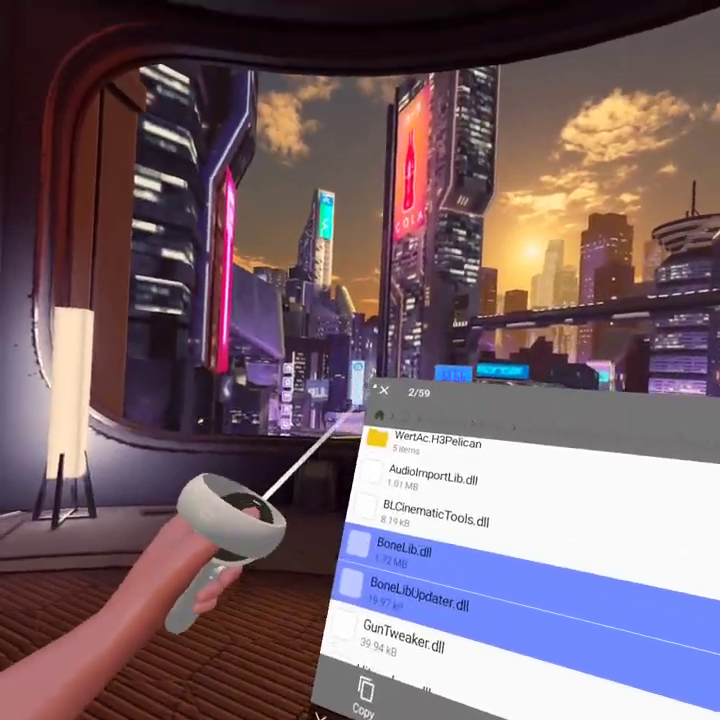
click(384, 390)
click(384, 390)
click(384, 390)
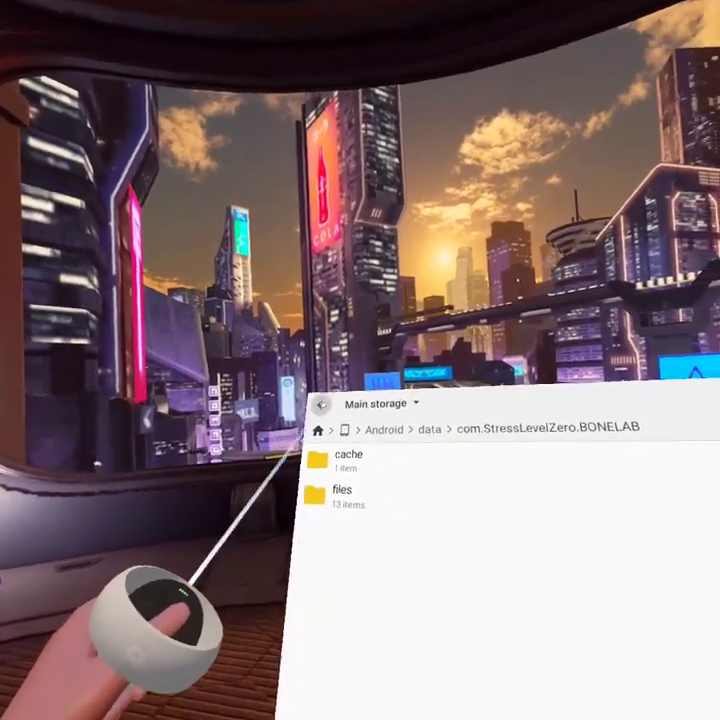
click(338, 331)
click(338, 331)
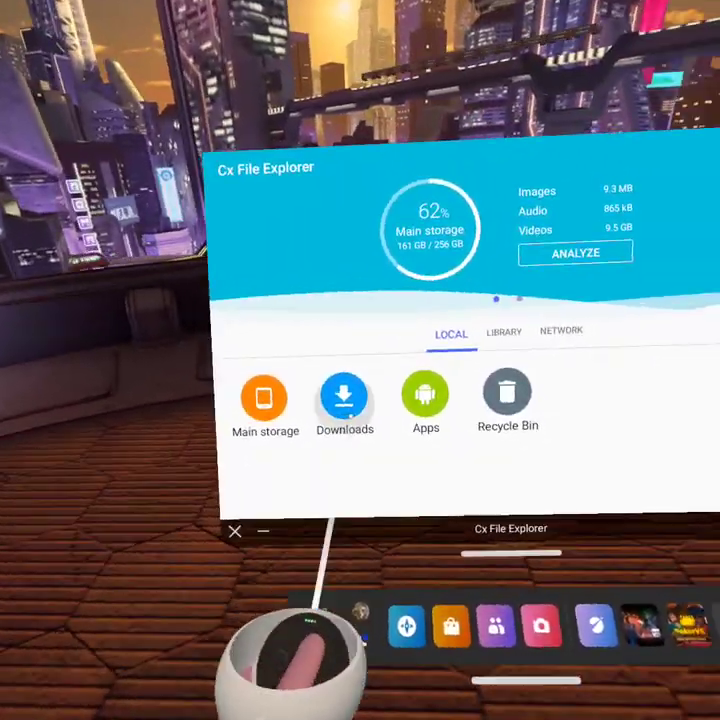
Open Downloads and locate the krisp-CinematicTools-1.0.0 zip archives below the folders.
click(372, 362)
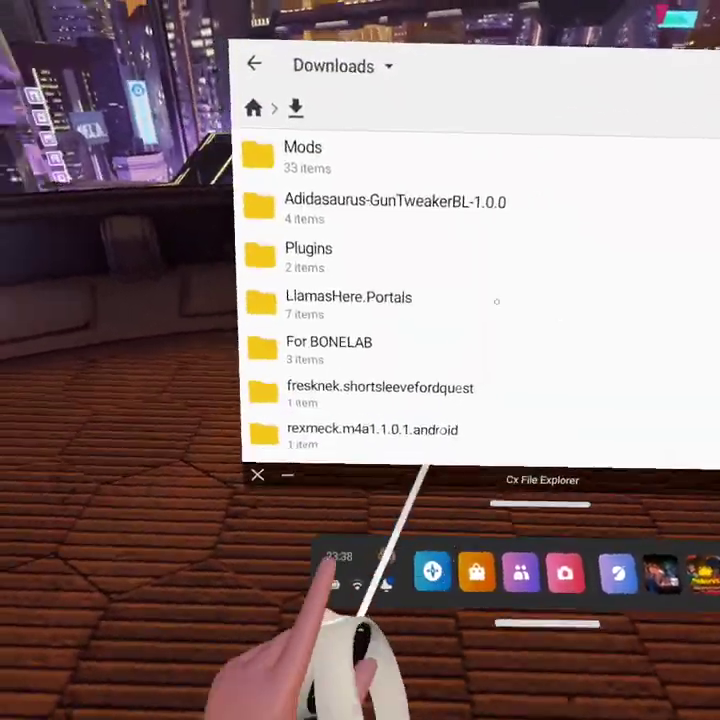
scroll(380, 360, down, 10)
scroll(311, 230, down, 3)
scroll(380, 360, up, 4)
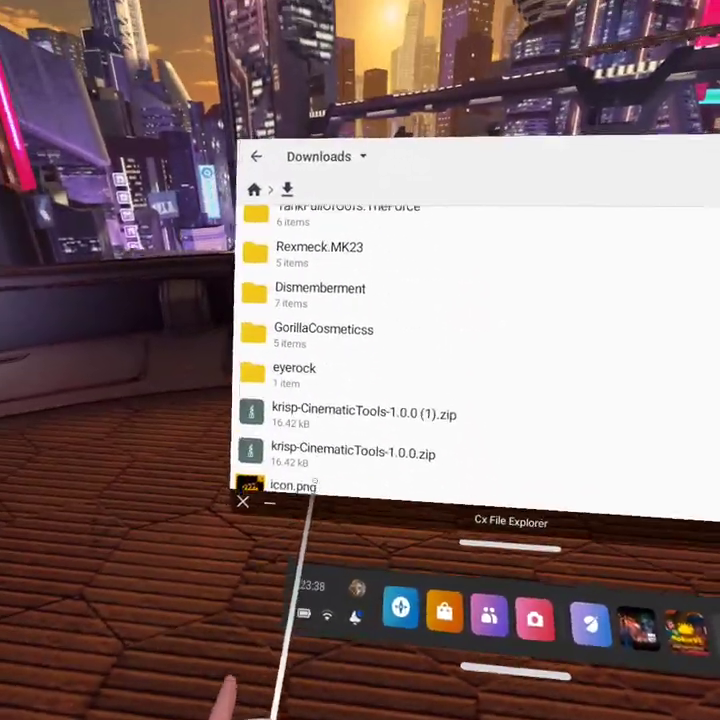
scroll(380, 360, down, 3)
scroll(380, 470, up, 10)
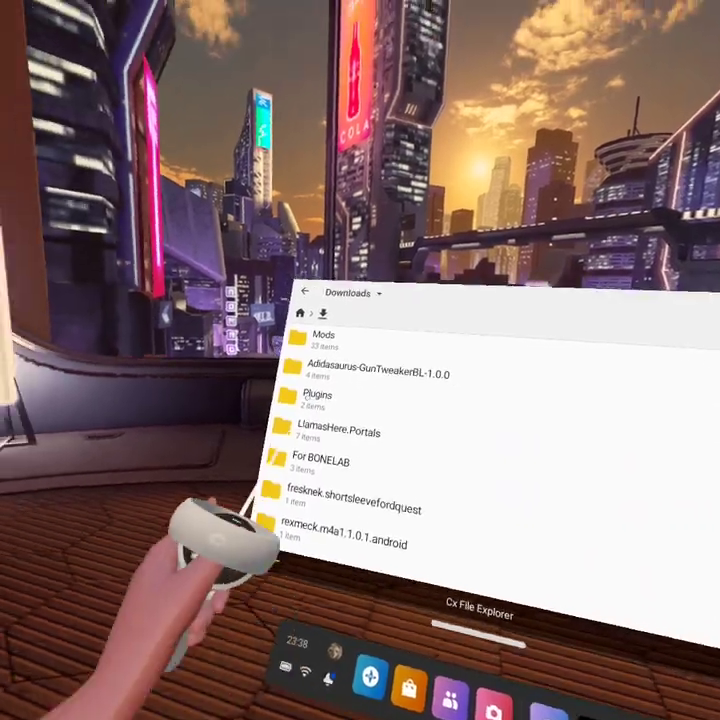
View BLCinematicTools.zip and BLCinematicTools.dll in the Mods folder of Downloads, and return to the start page.
click(302, 252)
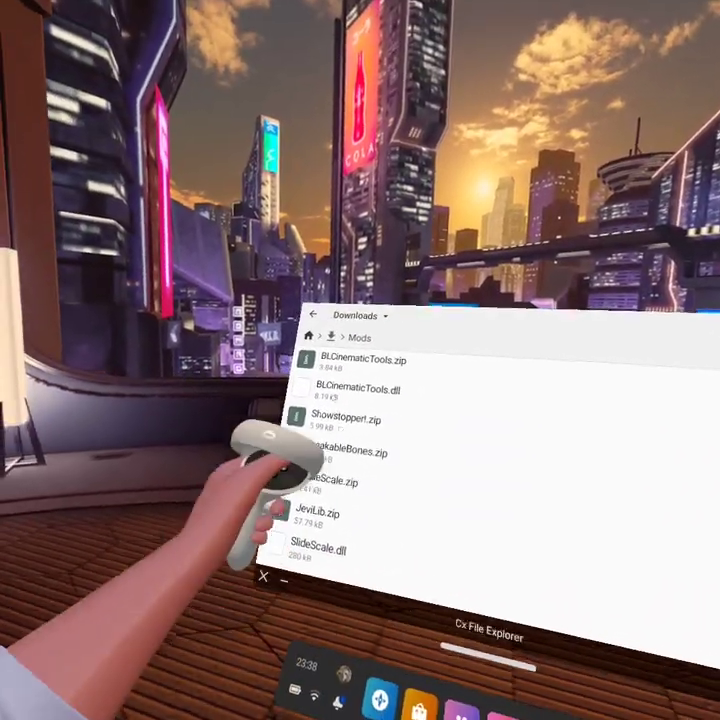
click(345, 317)
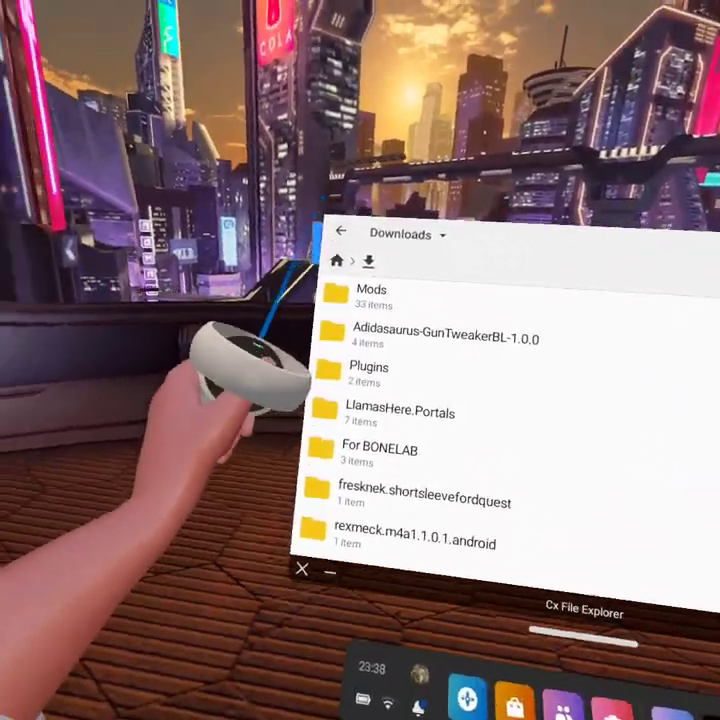
click(341, 231)
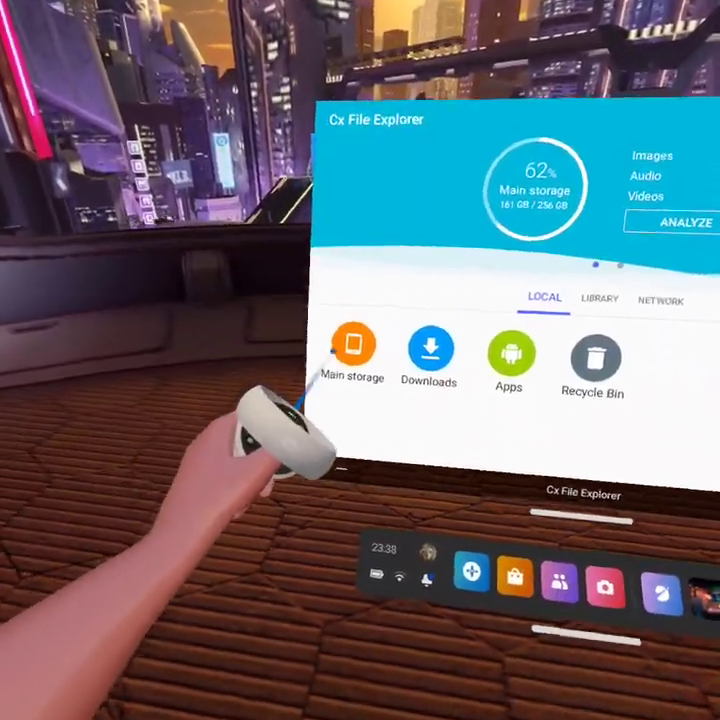
Locate the com.StressLevelZero.BONELAB folder in Android/data on main storage and return to the start page.
click(336, 349)
click(344, 296)
click(344, 298)
click(341, 320)
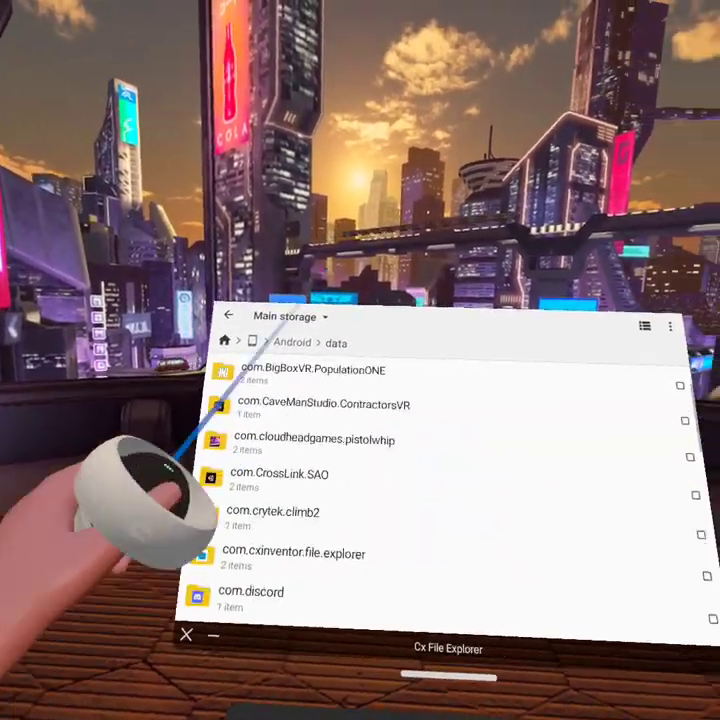
scroll(400, 400, down, 5)
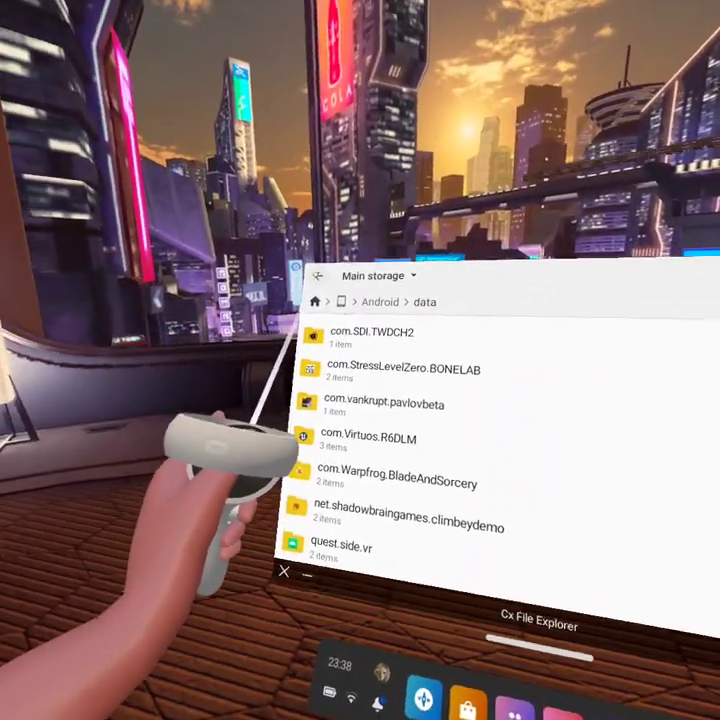
click(259, 261)
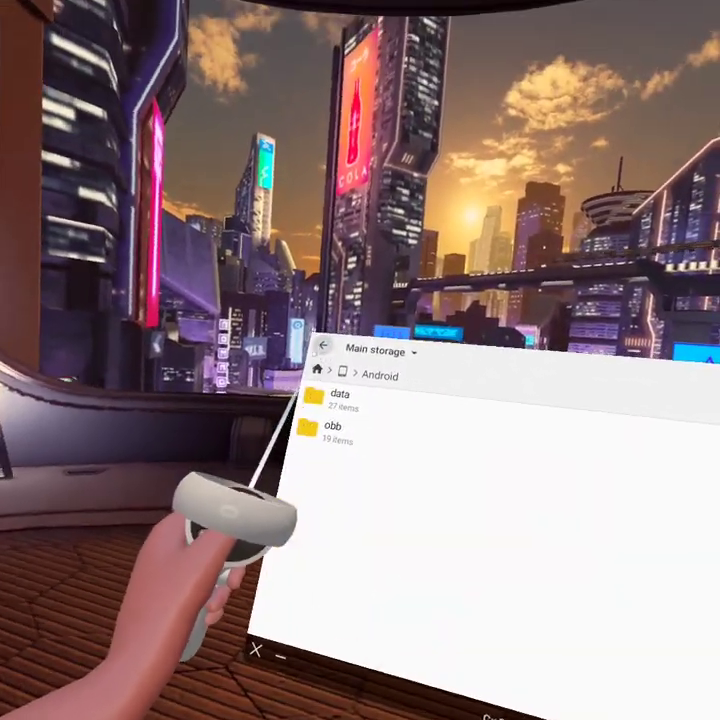
click(259, 261)
click(316, 360)
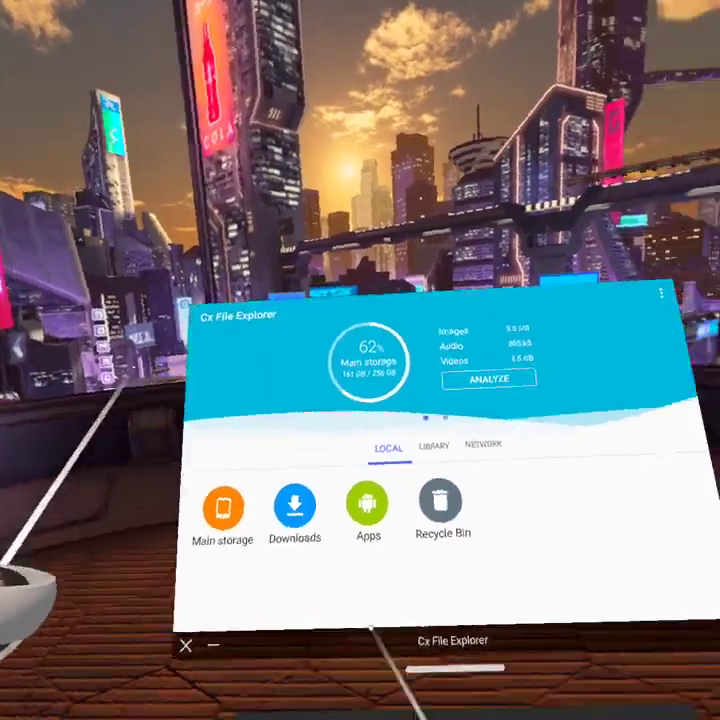